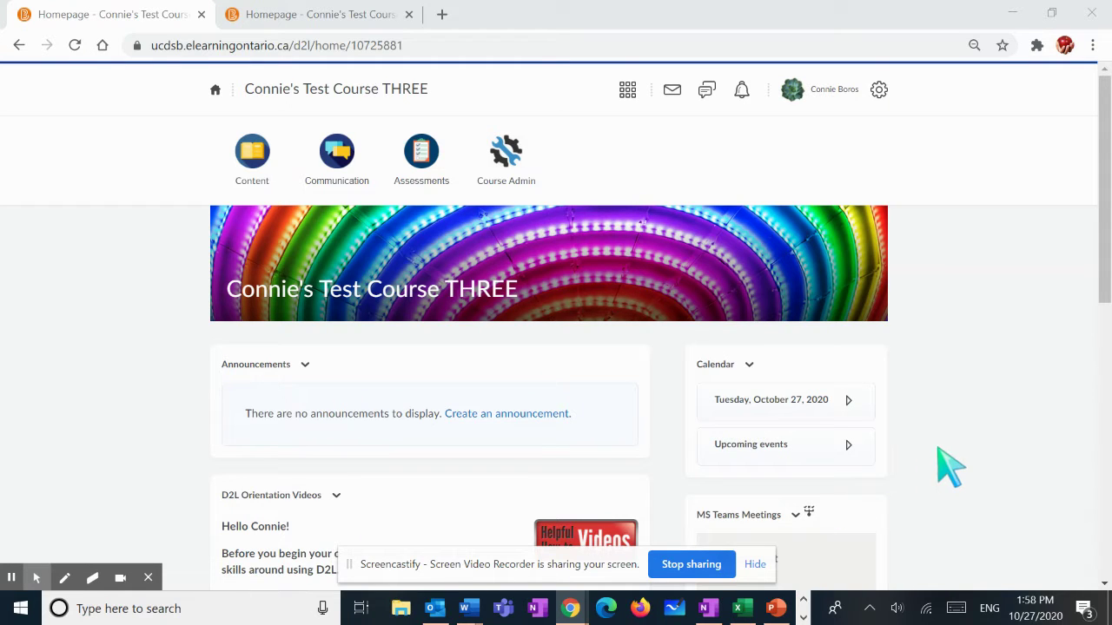
Step: Open the list for managing the current course's homepages
{"action": "scroll", "coordinate": [938, 449], "scroll_direction": "down", "scroll_amount": 2}
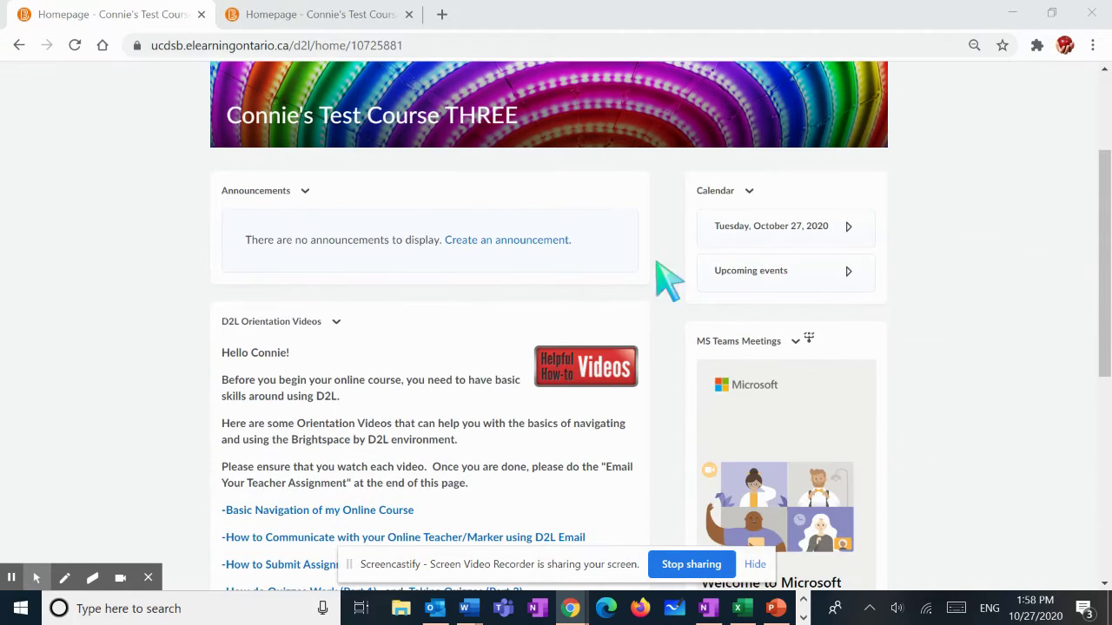
{"action": "scroll", "coordinate": [993, 417], "scroll_direction": "down", "scroll_amount": 5}
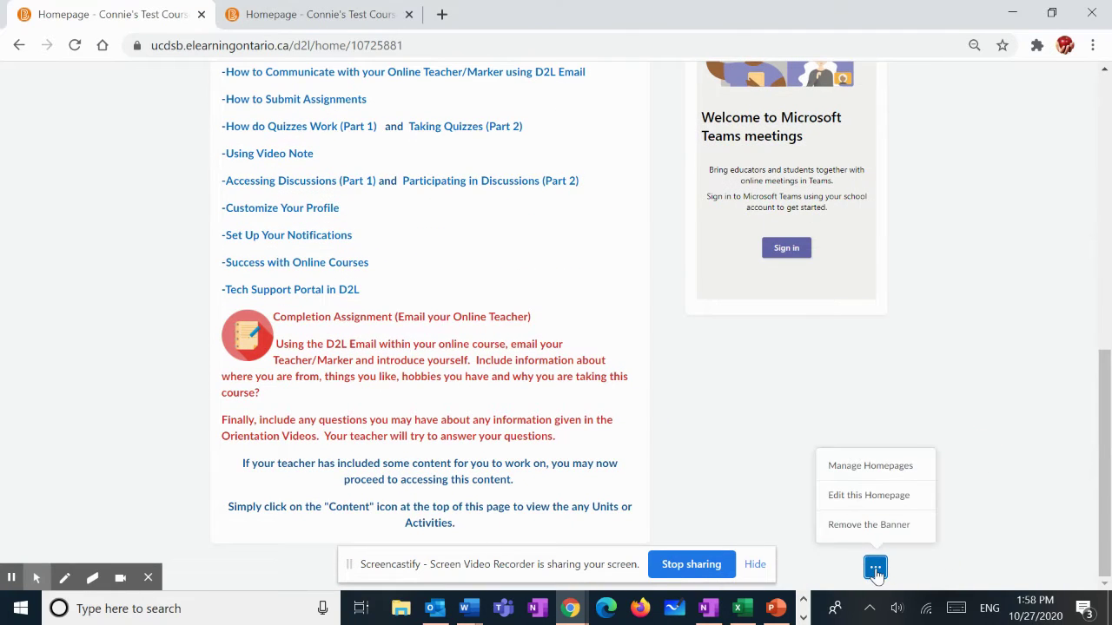
{"action": "left_click", "coordinate": [875, 467]}
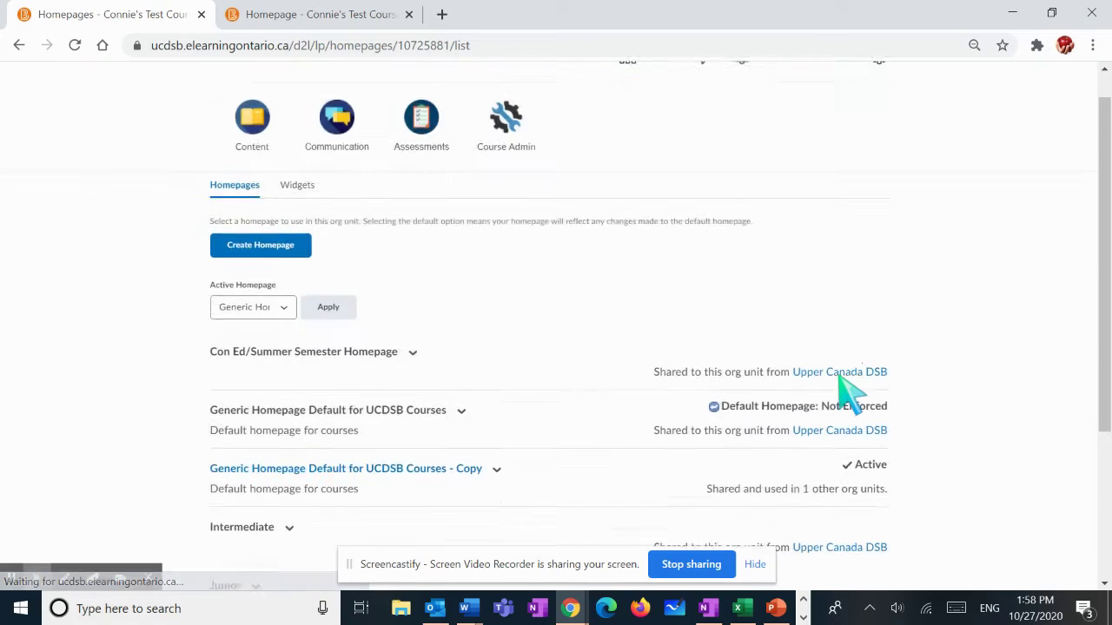
Step: Make "Generic Homepage Default for UCDSB Courses" the active homepage and apply the choice
{"action": "scroll", "coordinate": [903, 335], "scroll_direction": "down", "scroll_amount": 3}
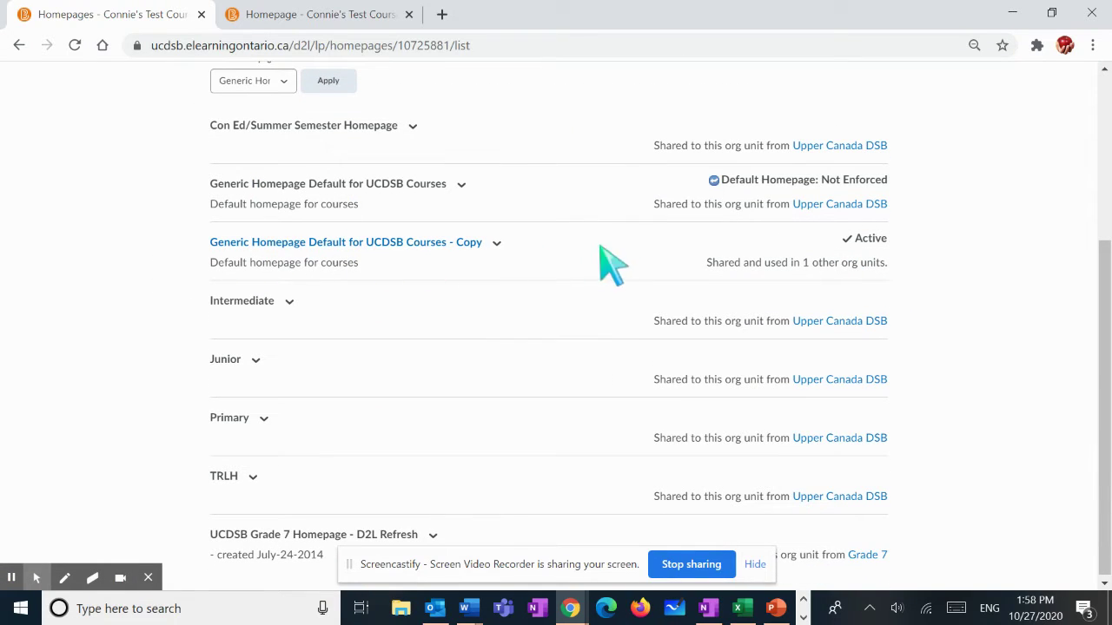
{"action": "scroll", "coordinate": [479, 265], "scroll_direction": "up", "scroll_amount": 1}
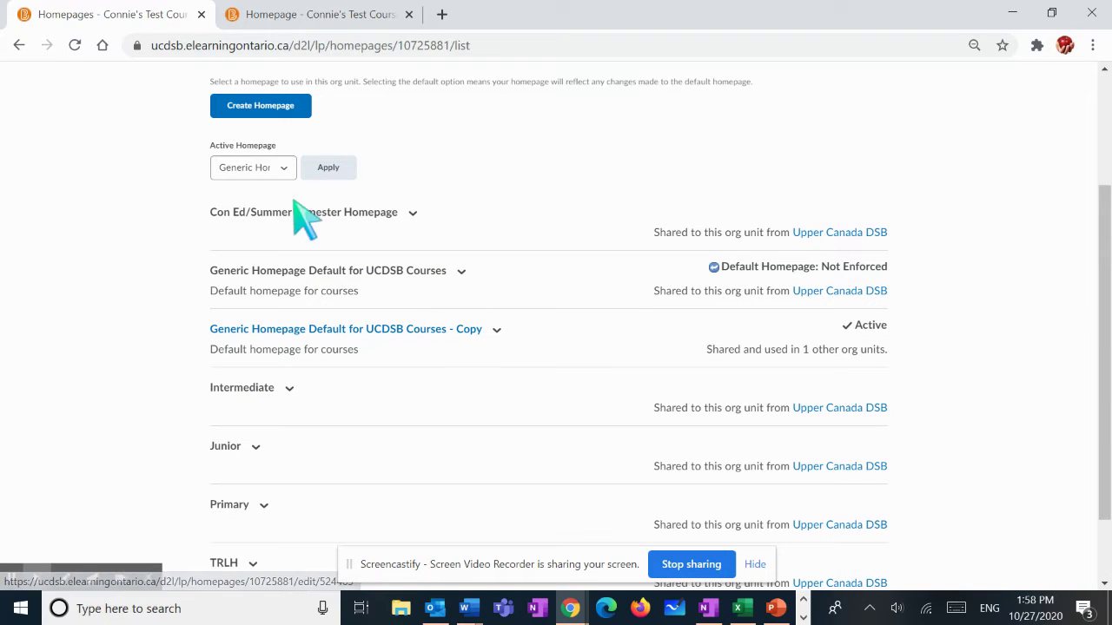
{"action": "left_click", "coordinate": [280, 170]}
{"action": "left_click", "coordinate": [329, 247]}
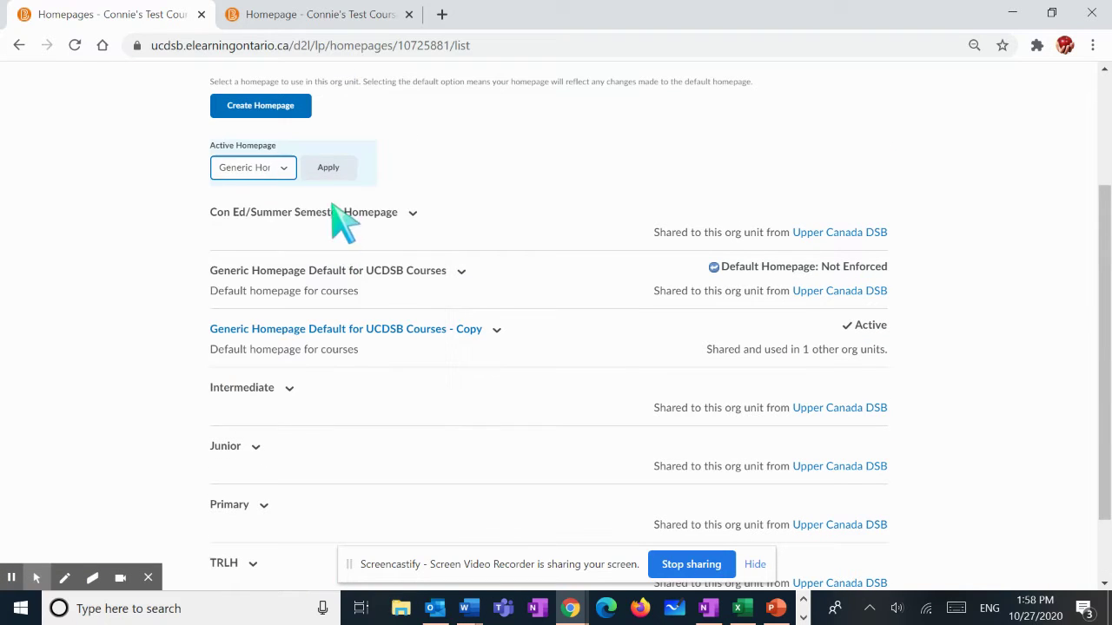
{"action": "left_click", "coordinate": [327, 168]}
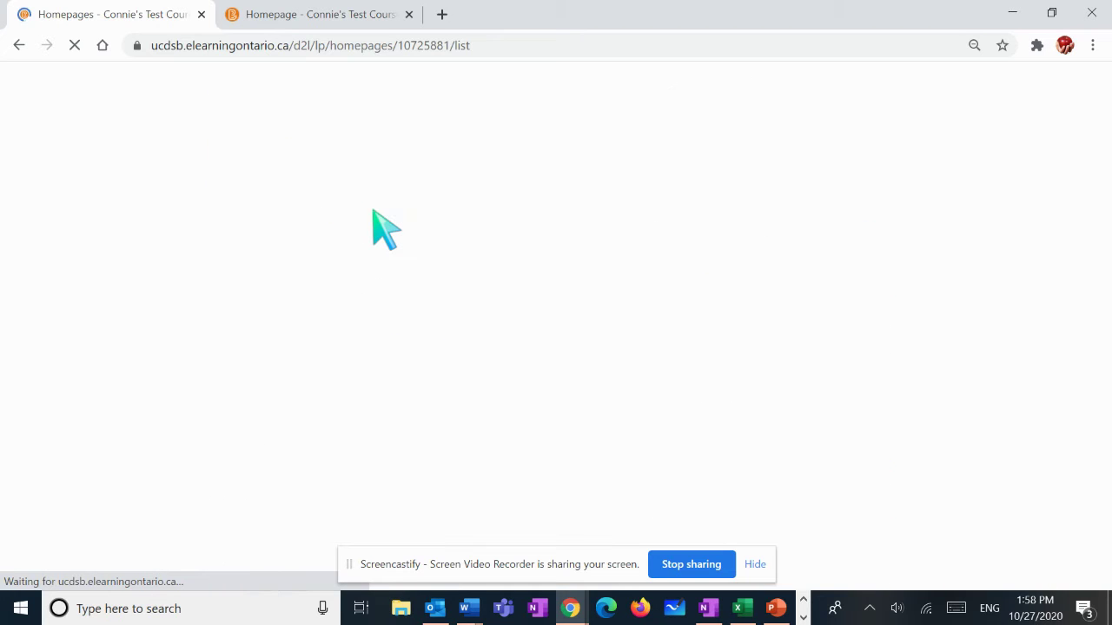
{"action": "scroll", "coordinate": [512, 380], "scroll_direction": "down", "scroll_amount": 3}
{"action": "scroll", "coordinate": [531, 375], "scroll_direction": "up", "scroll_amount": 1}
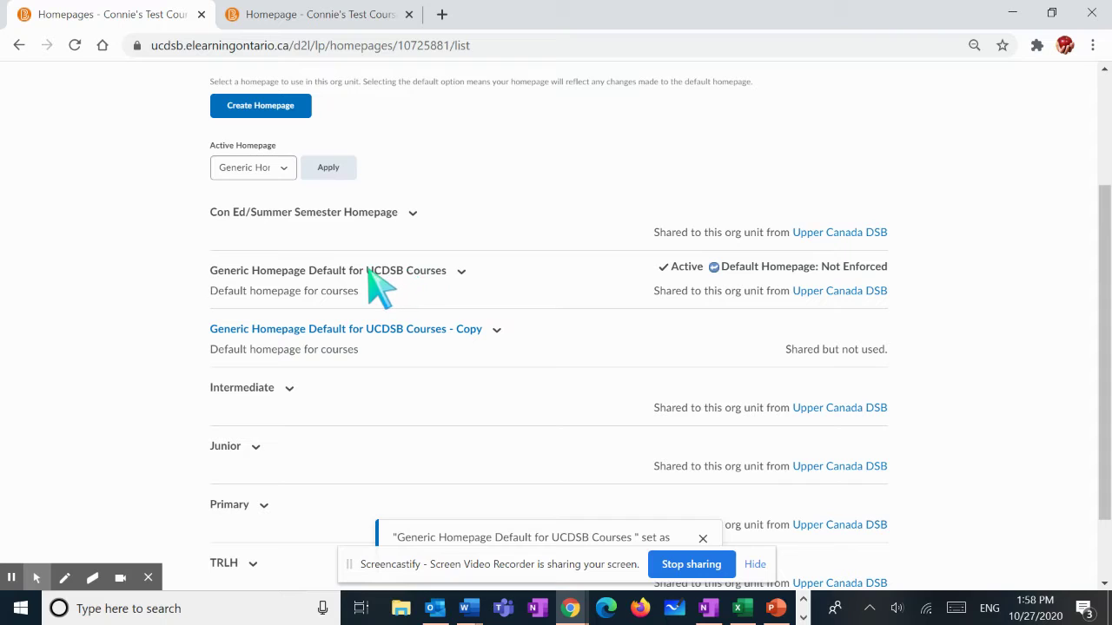
Step: Check which actions are offered for the "Generic Homepage Default for UCDSB Courses" entry
{"action": "left_click", "coordinate": [308, 268]}
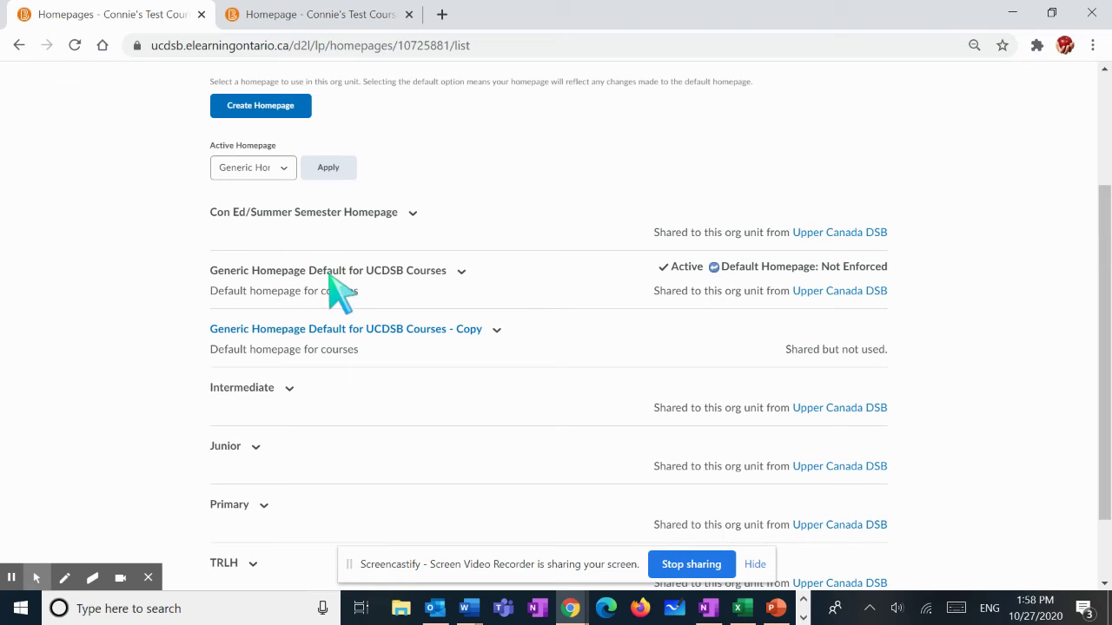
{"action": "left_click", "coordinate": [462, 274]}
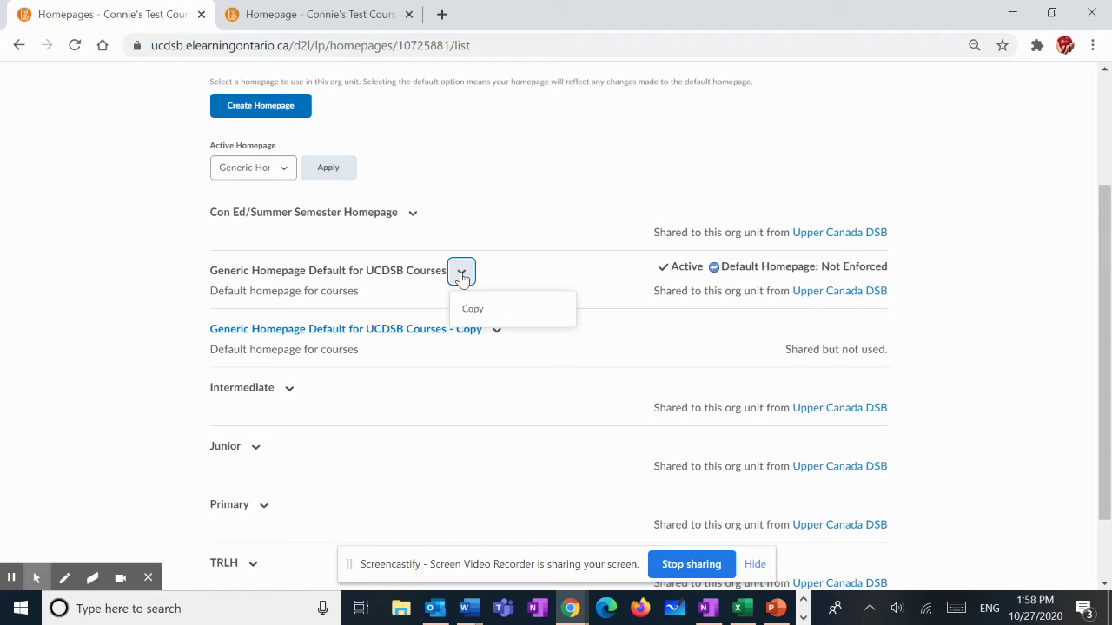
{"action": "left_click", "coordinate": [509, 325]}
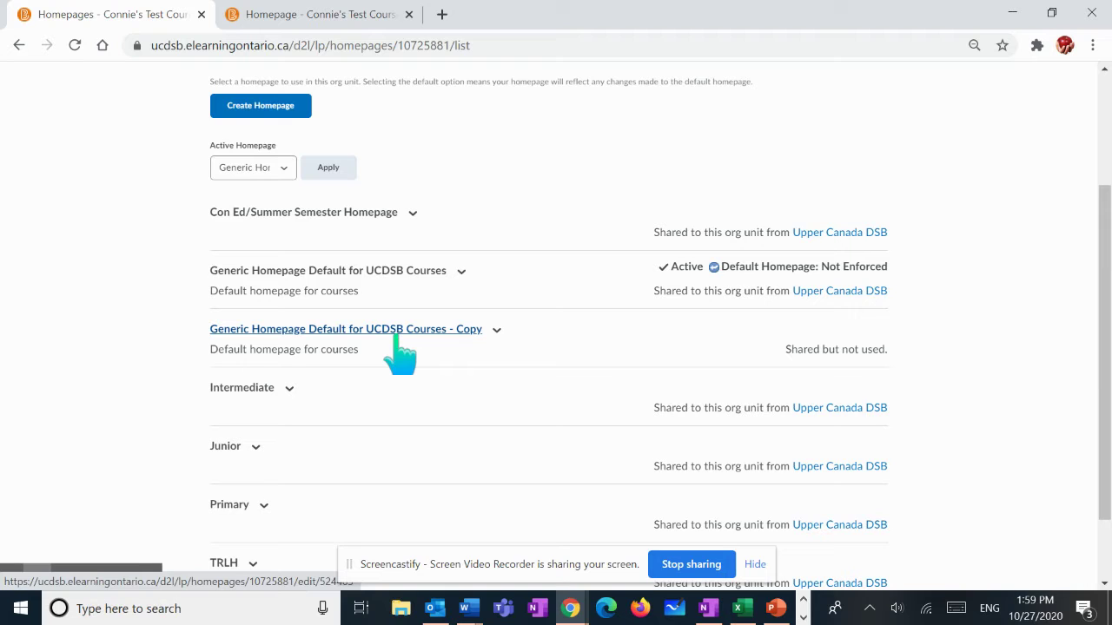
Step: Make "Generic Homepage Default for UCDSB Courses - Copy" the active homepage and apply the choice
{"action": "left_click", "coordinate": [286, 171]}
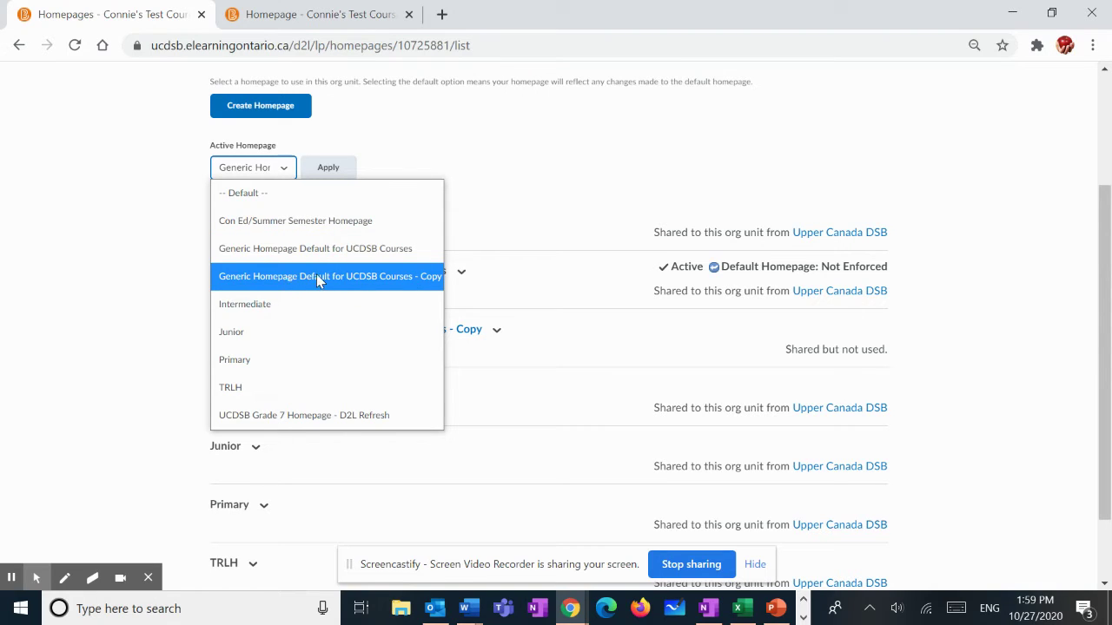
{"action": "left_click", "coordinate": [418, 278]}
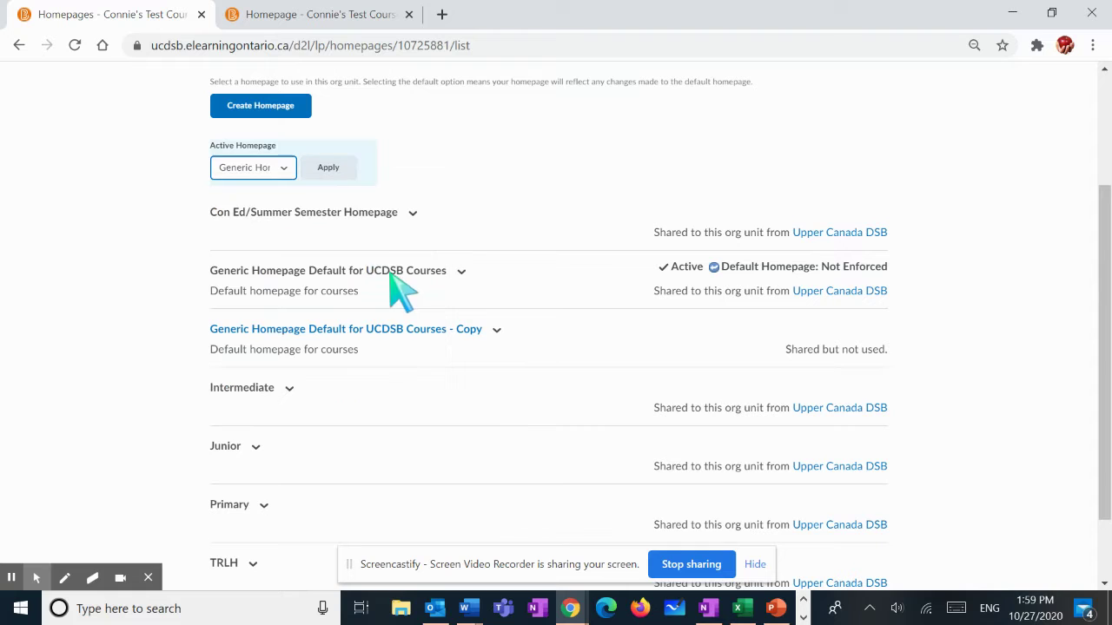
{"action": "left_click", "coordinate": [331, 171]}
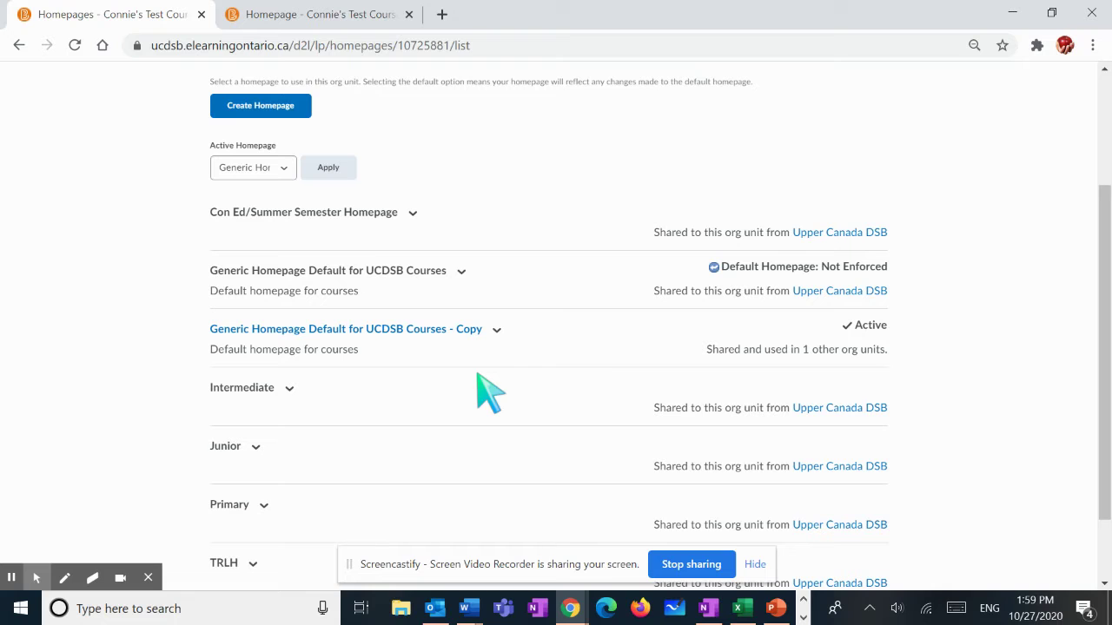
Step: Switch to the already open Test Course ONE homepage and open that homepage for editing
{"action": "left_click", "coordinate": [327, 14]}
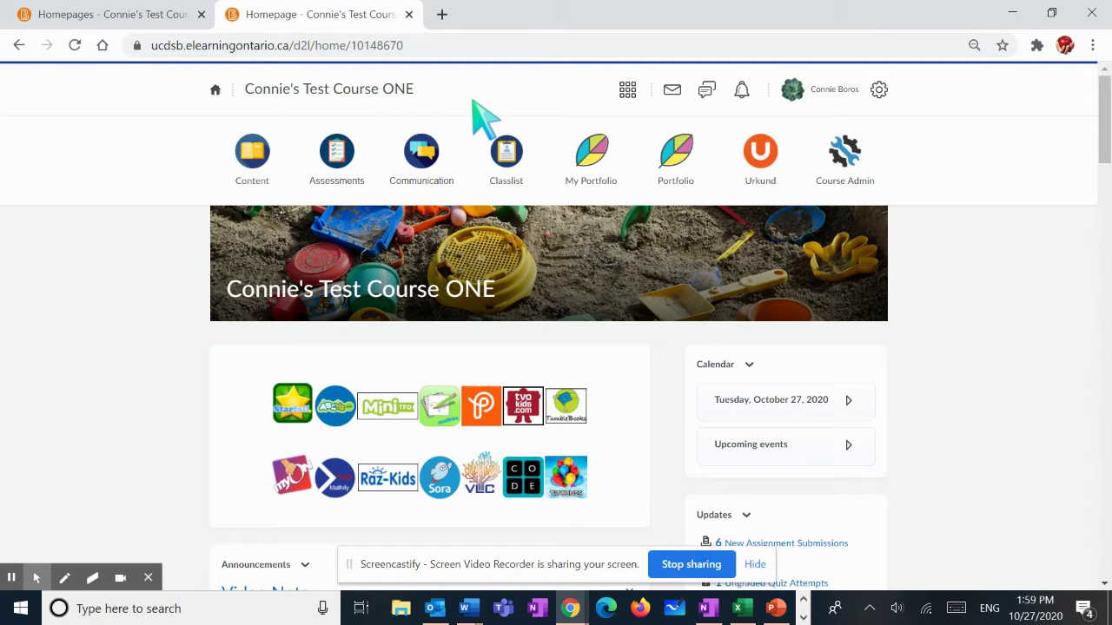
{"action": "scroll", "coordinate": [918, 344], "scroll_direction": "down", "scroll_amount": 15}
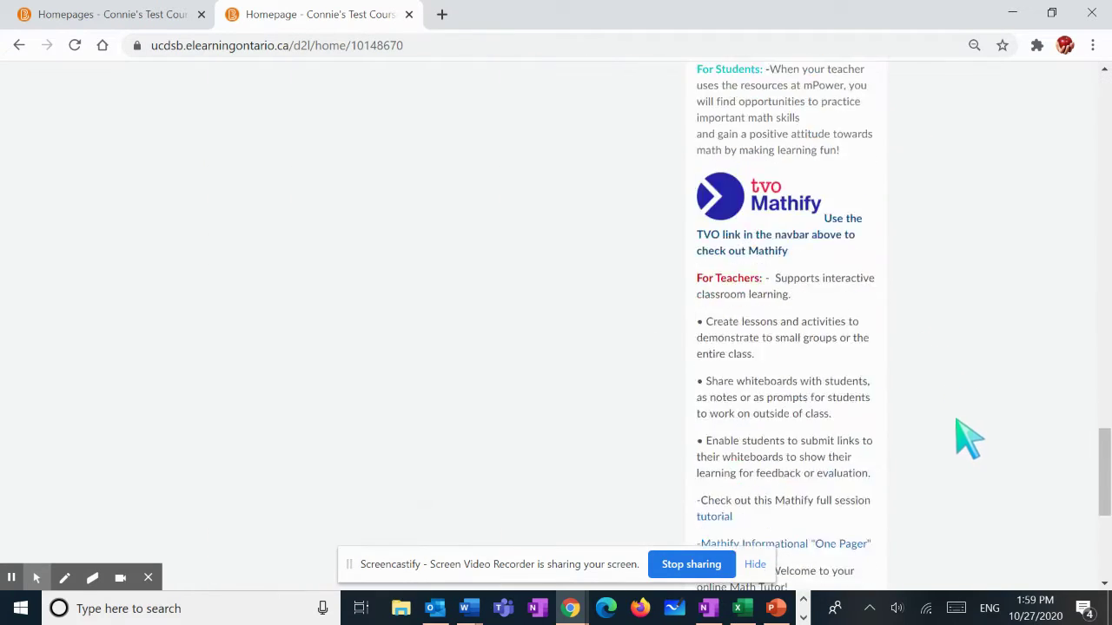
{"action": "scroll", "coordinate": [964, 438], "scroll_direction": "down", "scroll_amount": 4}
{"action": "left_click", "coordinate": [874, 569]}
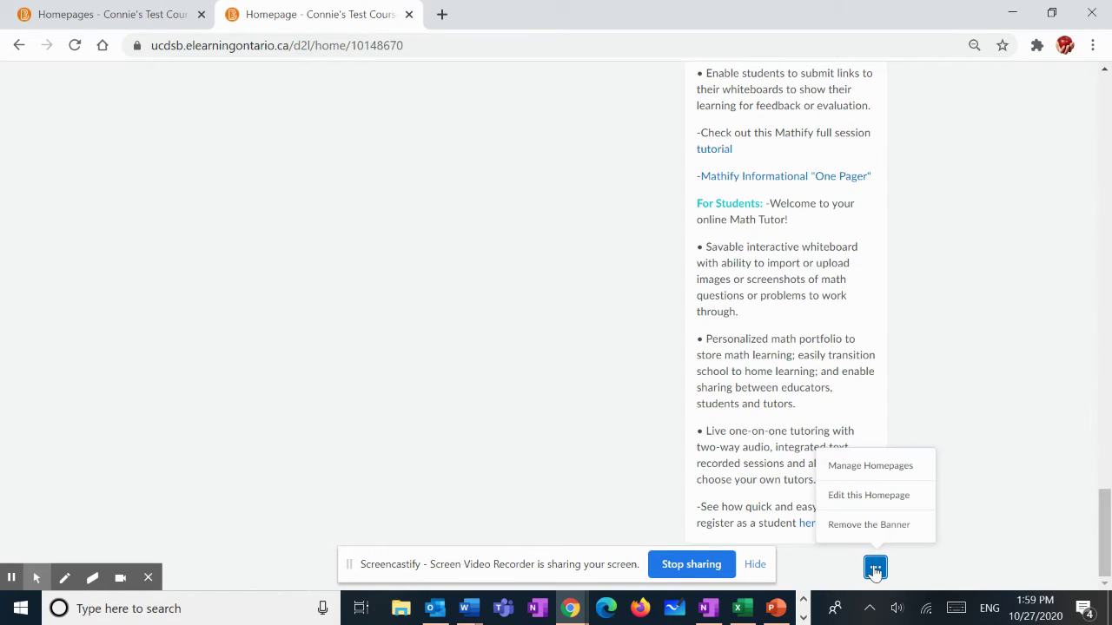
{"action": "left_click", "coordinate": [871, 500]}
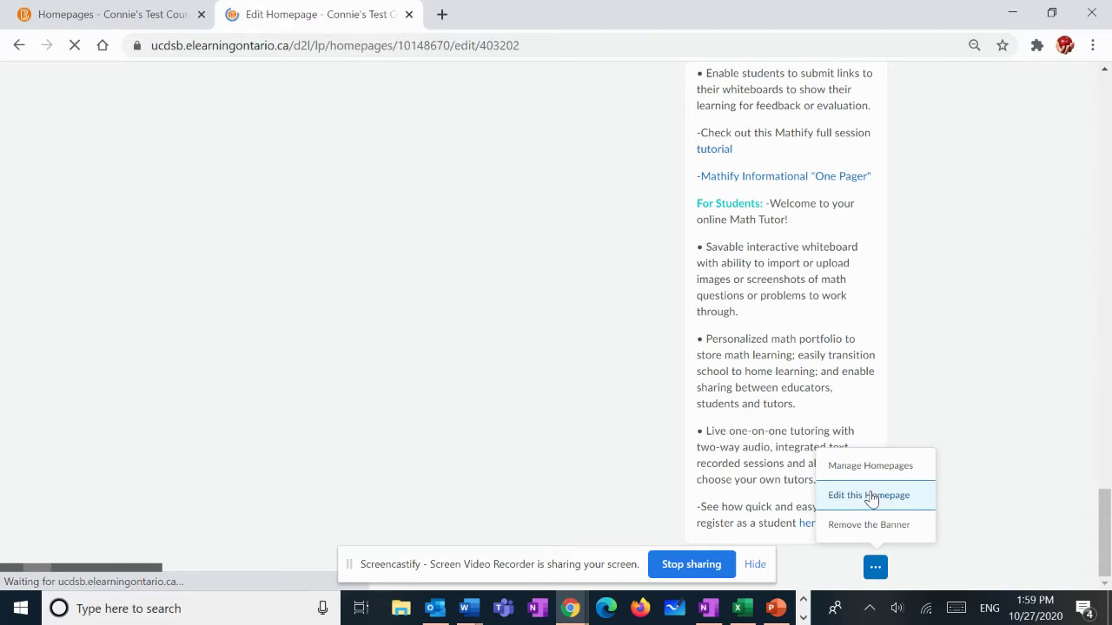
Step: Remove the TVO Education and Math Tools widgets from the smaller right-hand panel of the homepage
{"action": "scroll", "coordinate": [826, 404], "scroll_direction": "down", "scroll_amount": 1}
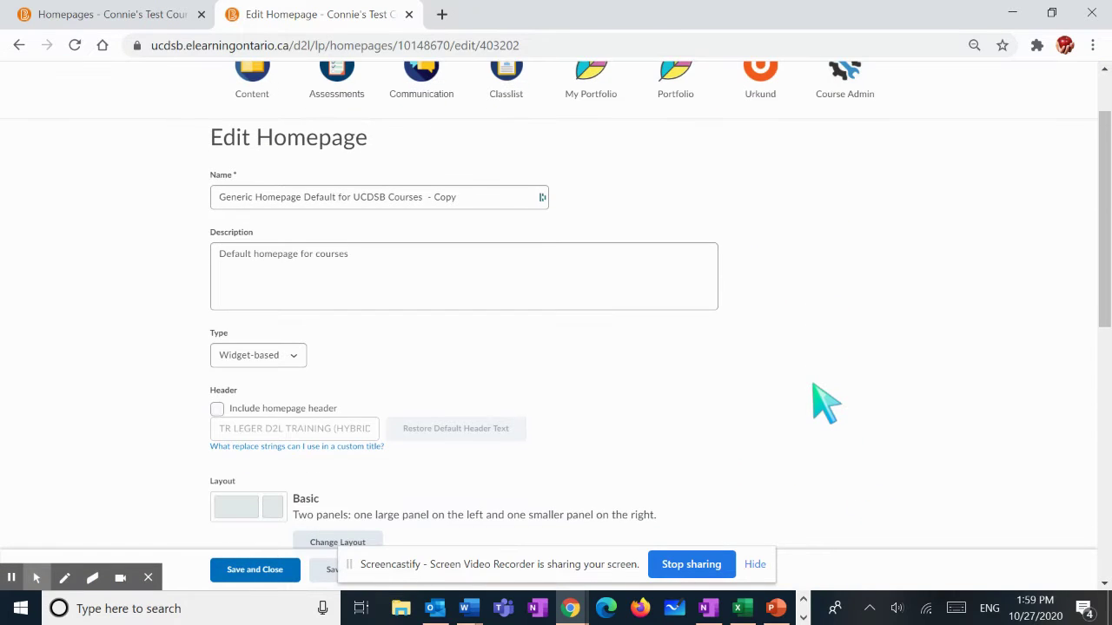
{"action": "left_click", "coordinate": [453, 205]}
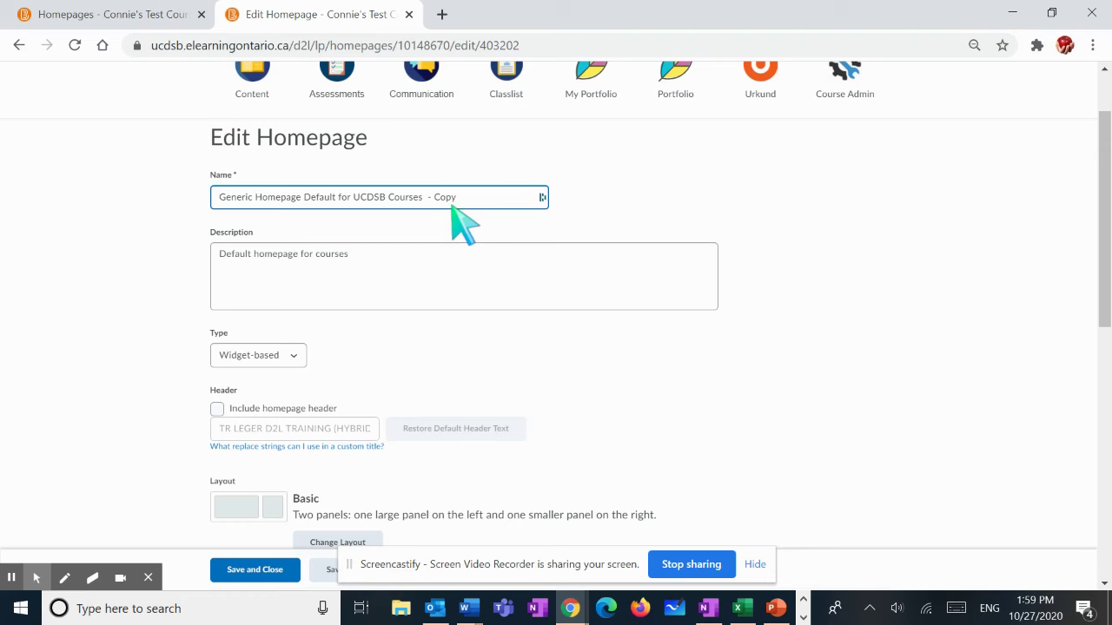
{"action": "scroll", "coordinate": [881, 315], "scroll_direction": "down", "scroll_amount": 5}
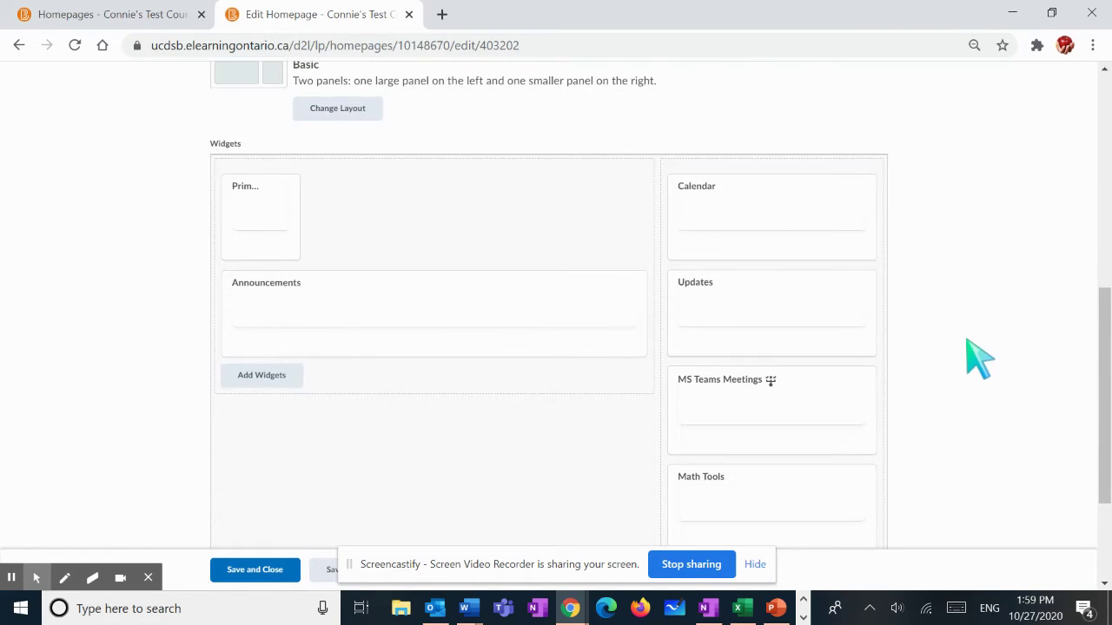
{"action": "scroll", "coordinate": [979, 359], "scroll_direction": "down", "scroll_amount": 1}
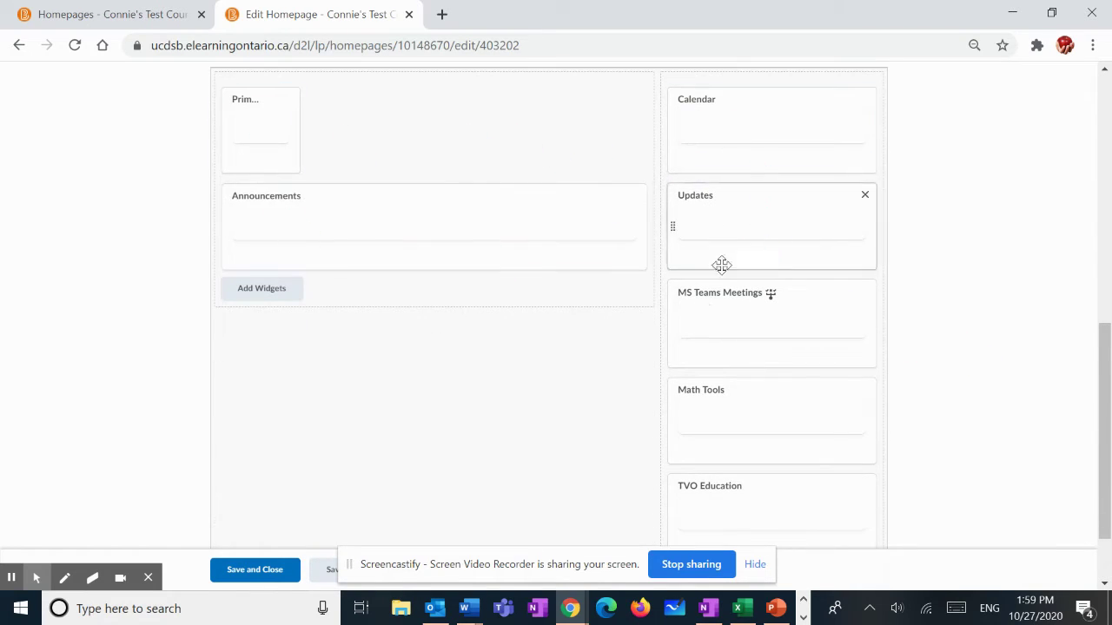
{"action": "scroll", "coordinate": [982, 458], "scroll_direction": "down", "scroll_amount": 1}
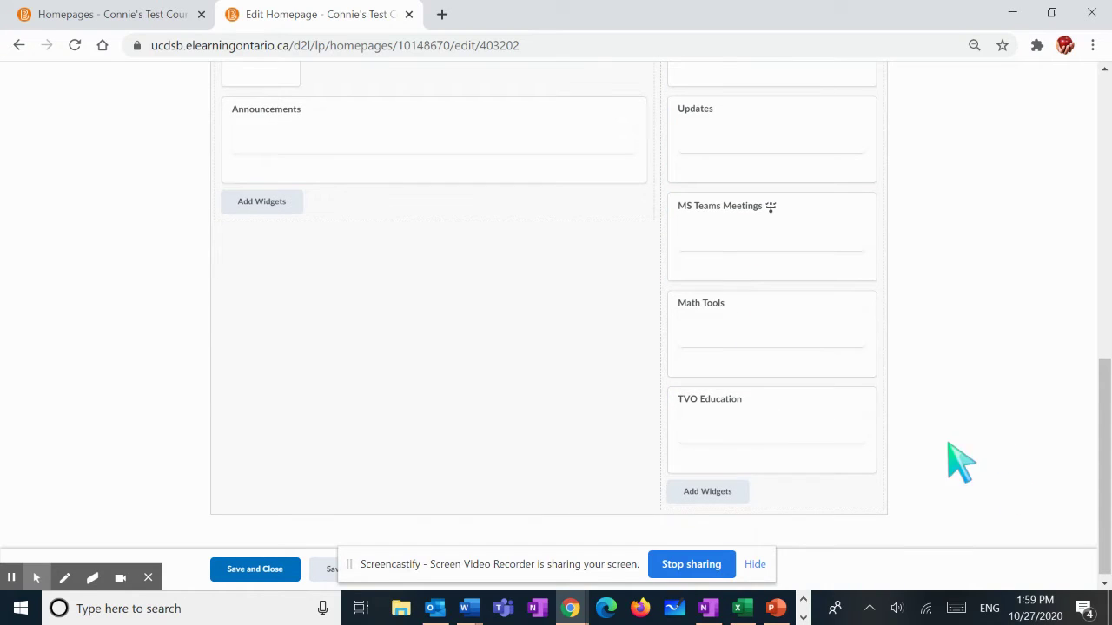
{"action": "left_click", "coordinate": [865, 399]}
{"action": "left_click", "coordinate": [865, 394]}
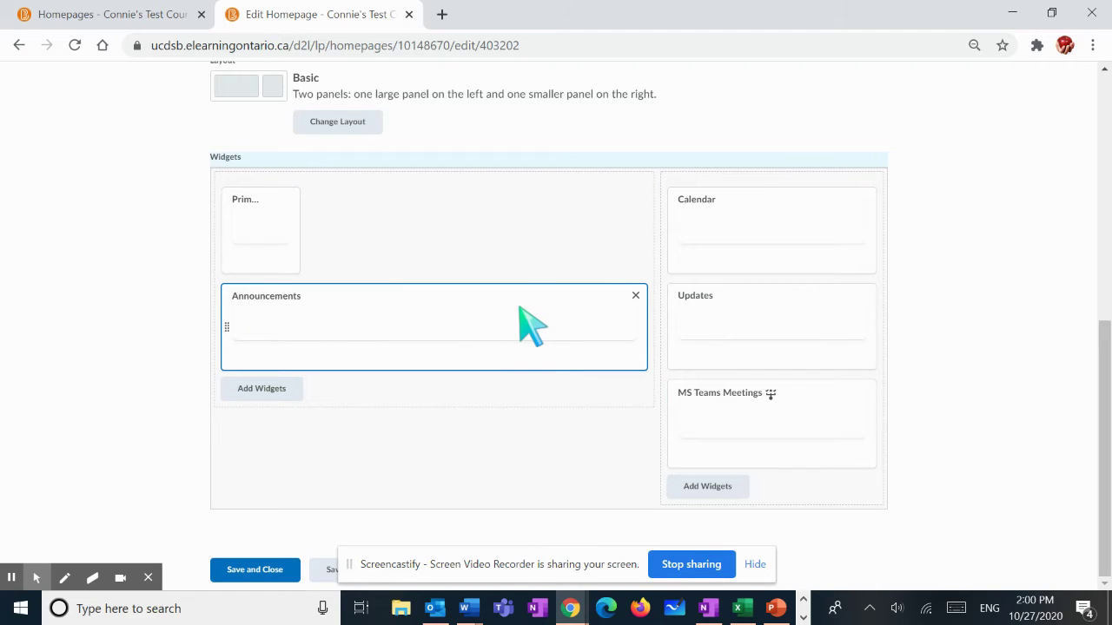
Step: Browse the available homepage layouts, then close the selection without changing the Basic layout
{"action": "scroll", "coordinate": [492, 430], "scroll_direction": "up", "scroll_amount": 1}
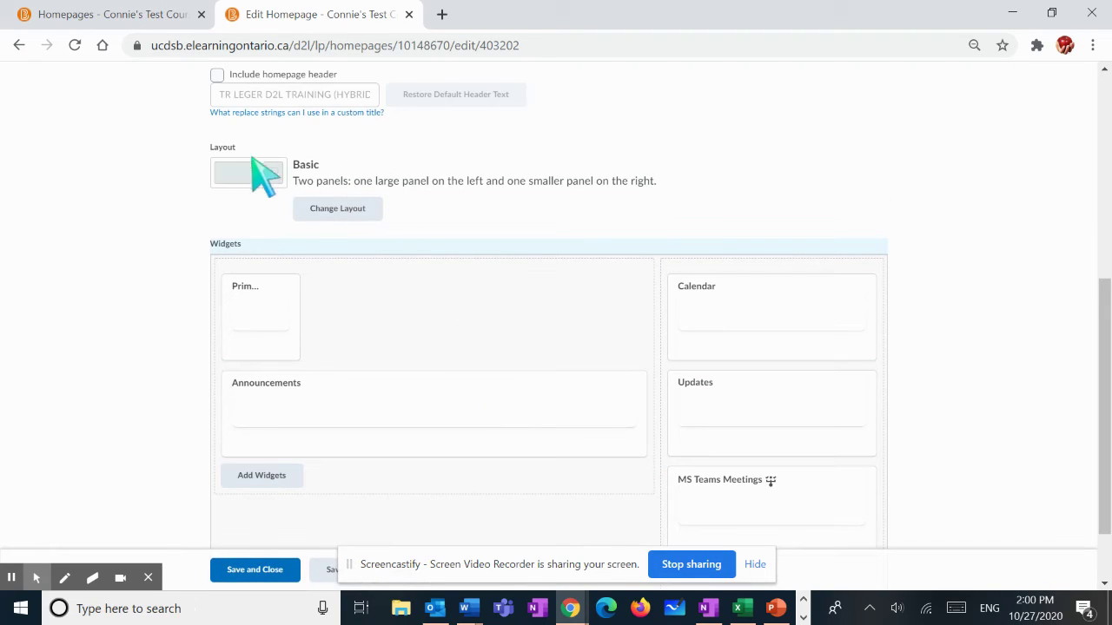
{"action": "left_click", "coordinate": [339, 211]}
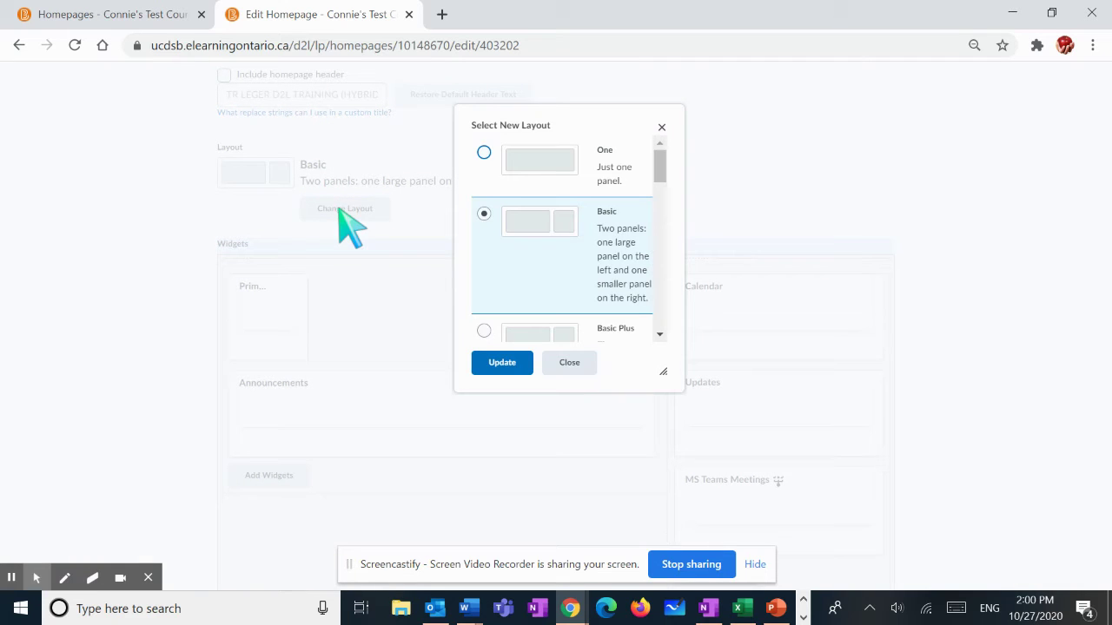
{"action": "scroll", "coordinate": [554, 287], "scroll_direction": "down", "scroll_amount": 5}
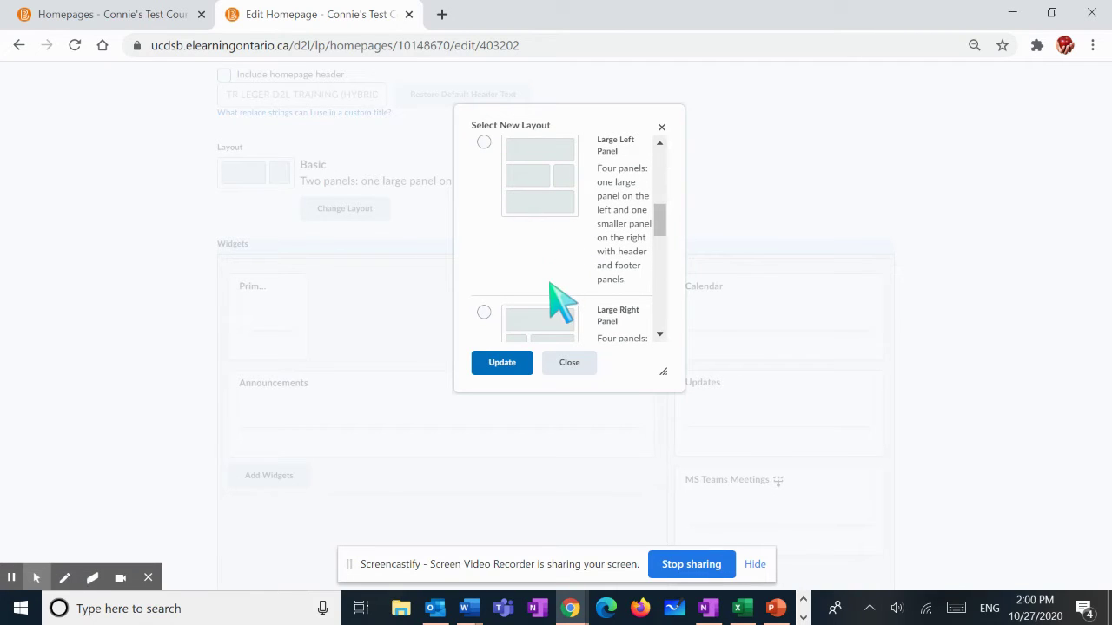
{"action": "scroll", "coordinate": [556, 221], "scroll_direction": "up", "scroll_amount": 5}
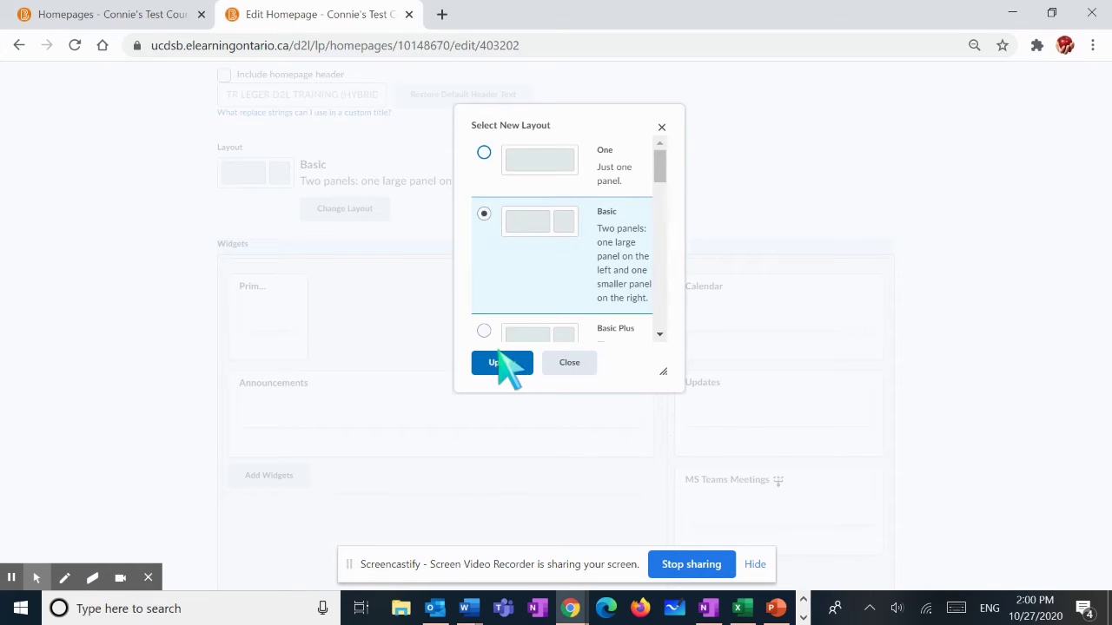
{"action": "left_click", "coordinate": [573, 359]}
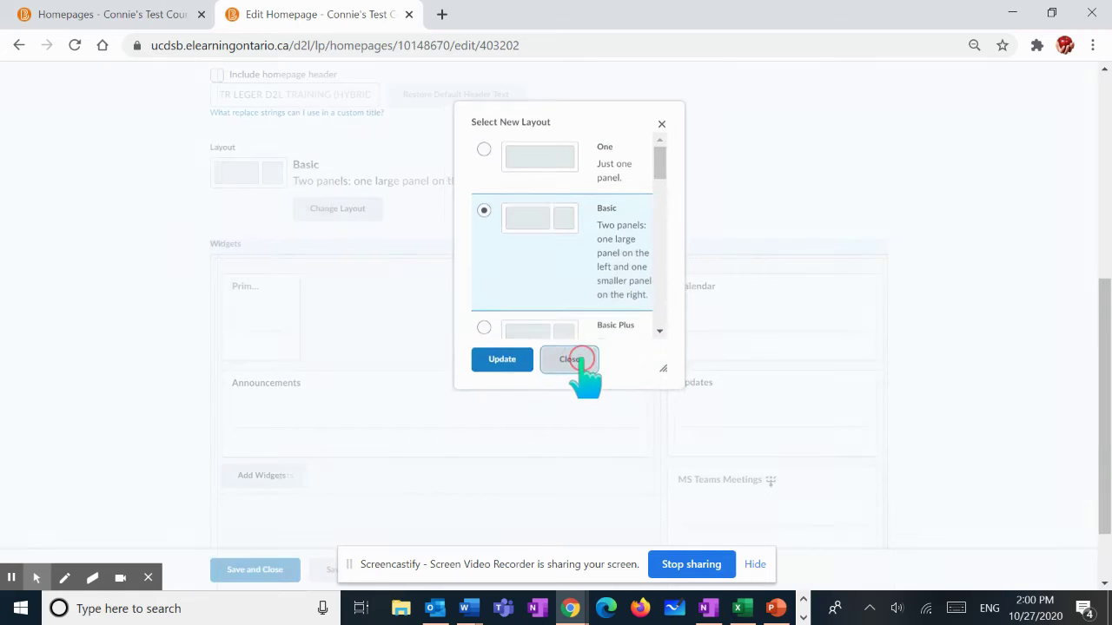
Step: Add the custom widget Grade 4 Resources to the homepage's smaller right-hand panel
{"action": "scroll", "coordinate": [695, 365], "scroll_direction": "down", "scroll_amount": 1}
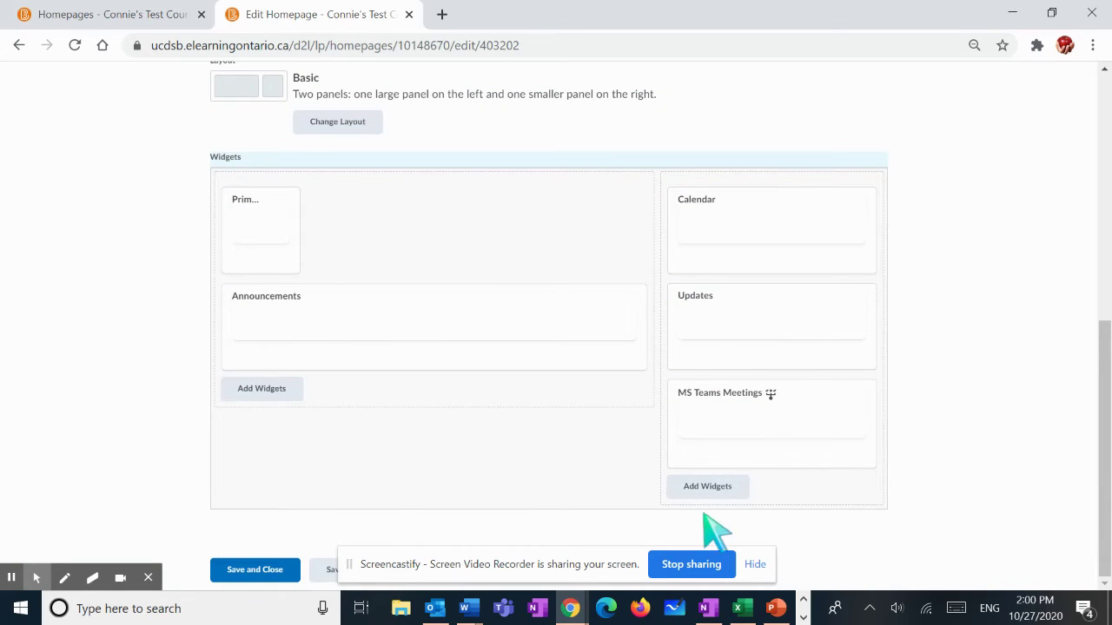
{"action": "left_click", "coordinate": [712, 488]}
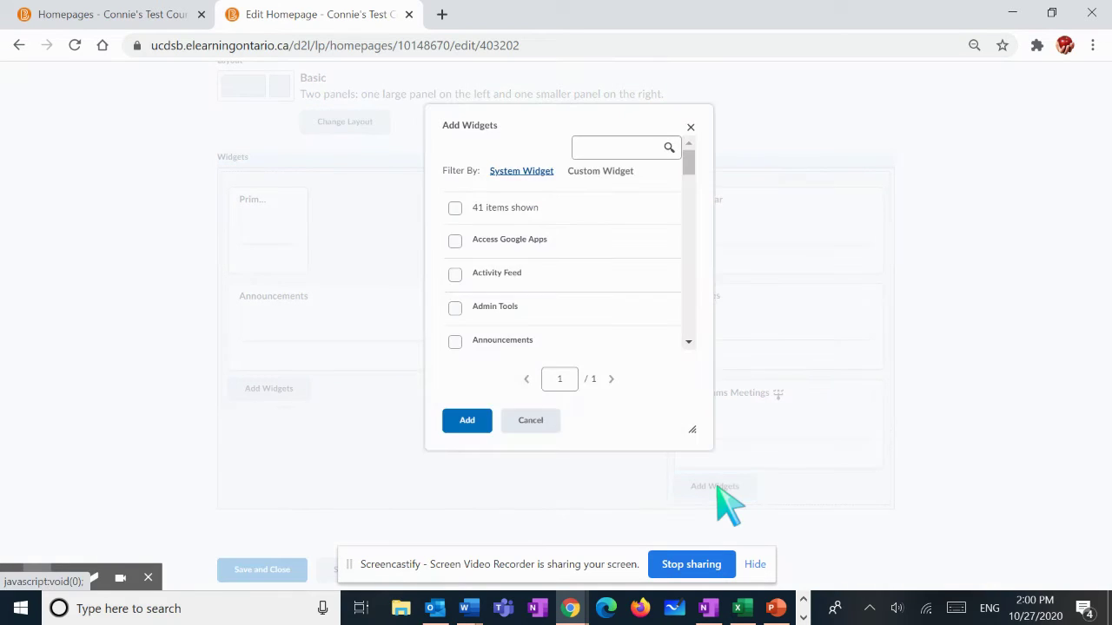
{"action": "left_click", "coordinate": [597, 193]}
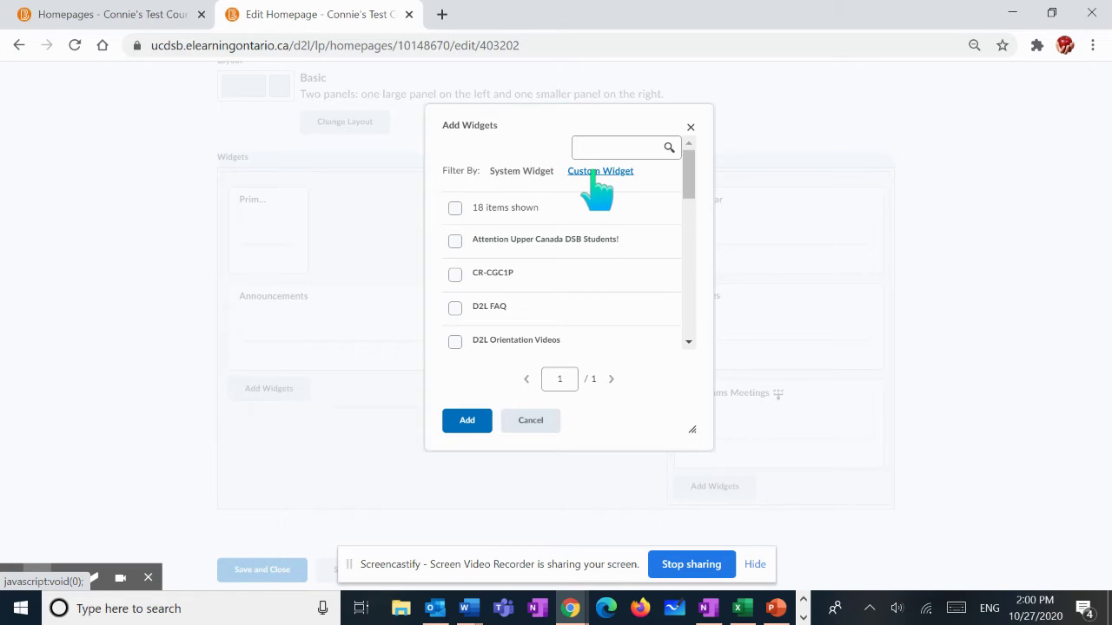
{"action": "scroll", "coordinate": [509, 249], "scroll_direction": "down", "scroll_amount": 3}
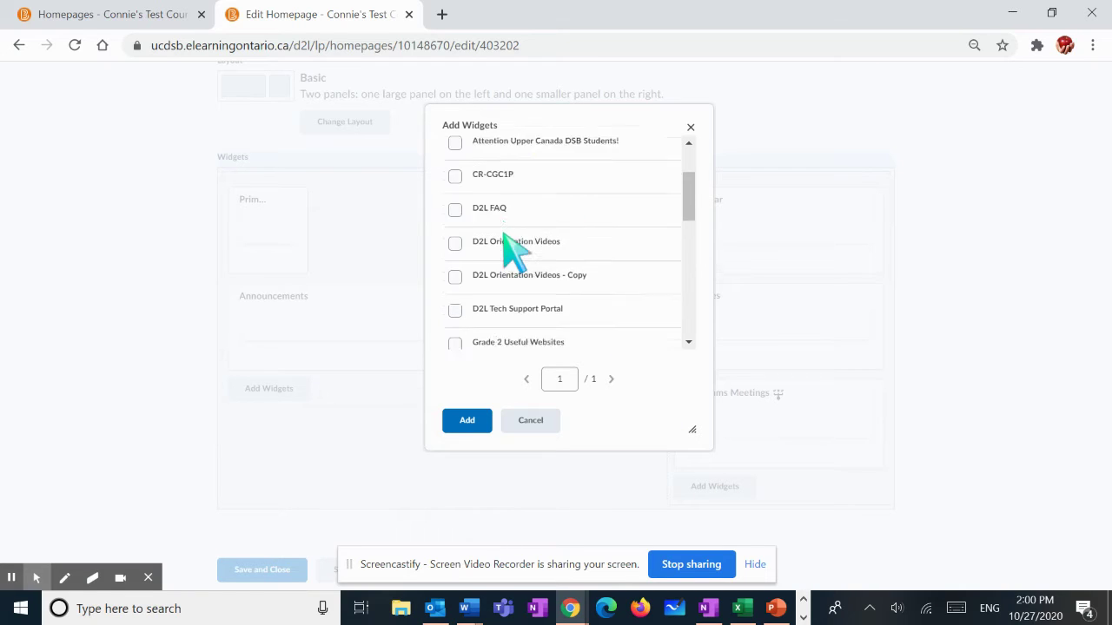
{"action": "left_click", "coordinate": [455, 215]}
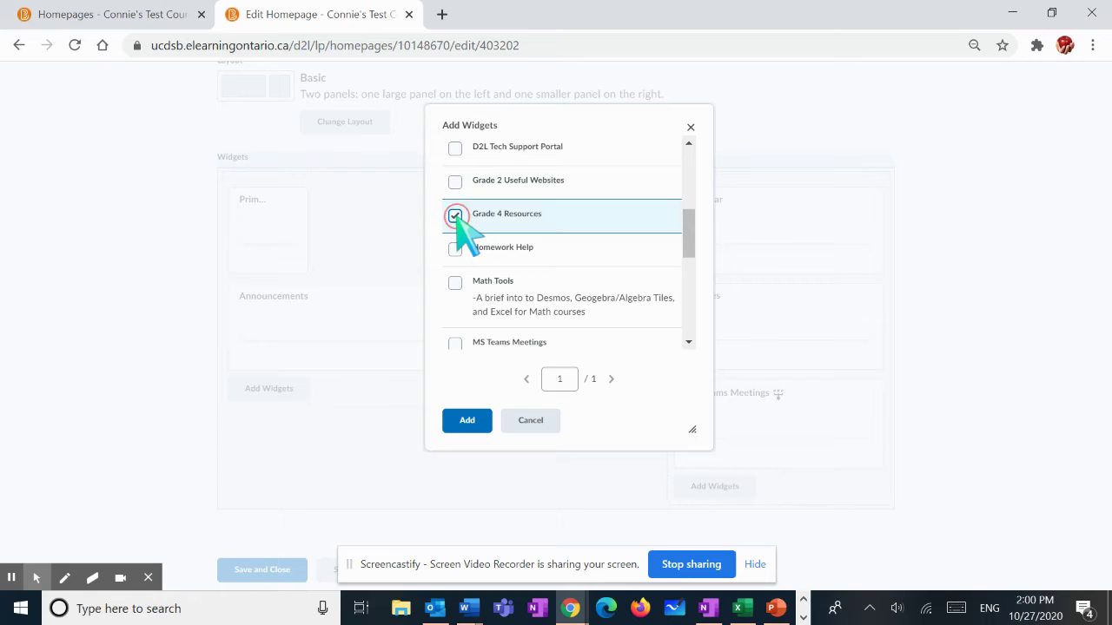
{"action": "left_click", "coordinate": [465, 421]}
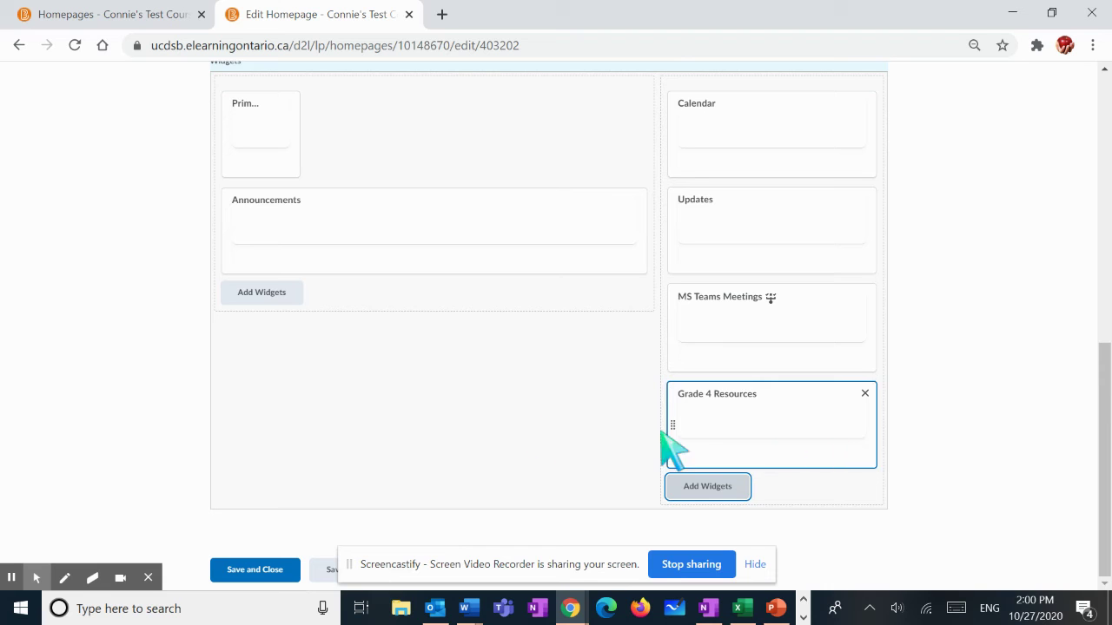
Step: Save and close the homepage edits, then check the Grade 4 Resources widget on the Test Course ONE homepage
{"action": "left_click", "coordinate": [250, 569]}
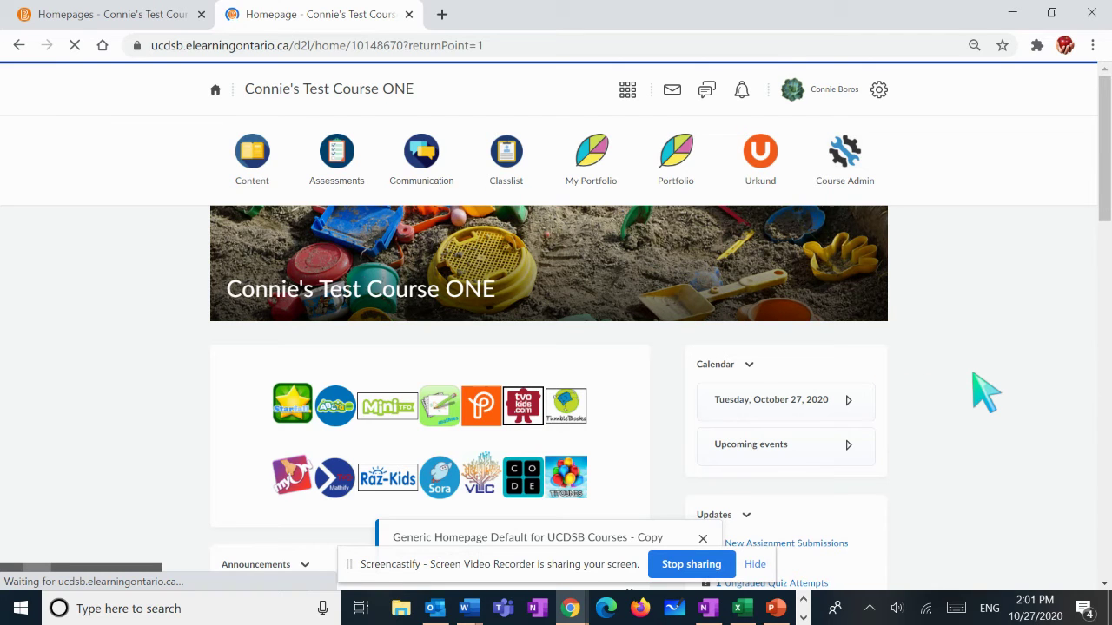
{"action": "scroll", "coordinate": [984, 390], "scroll_direction": "down", "scroll_amount": 10}
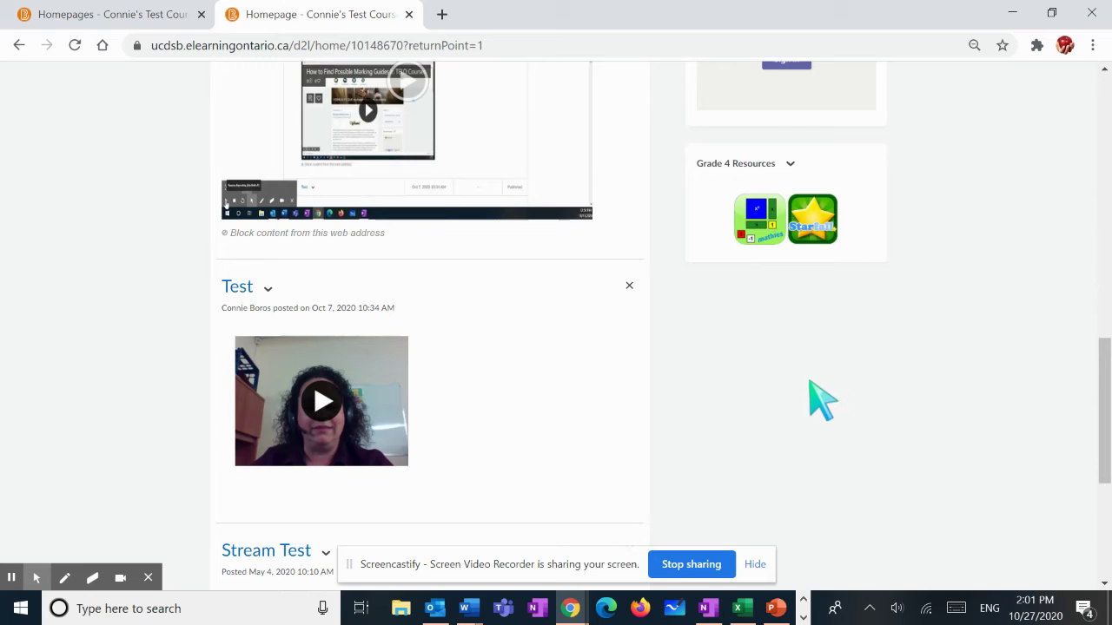
{"action": "scroll", "coordinate": [921, 380], "scroll_direction": "up", "scroll_amount": 2}
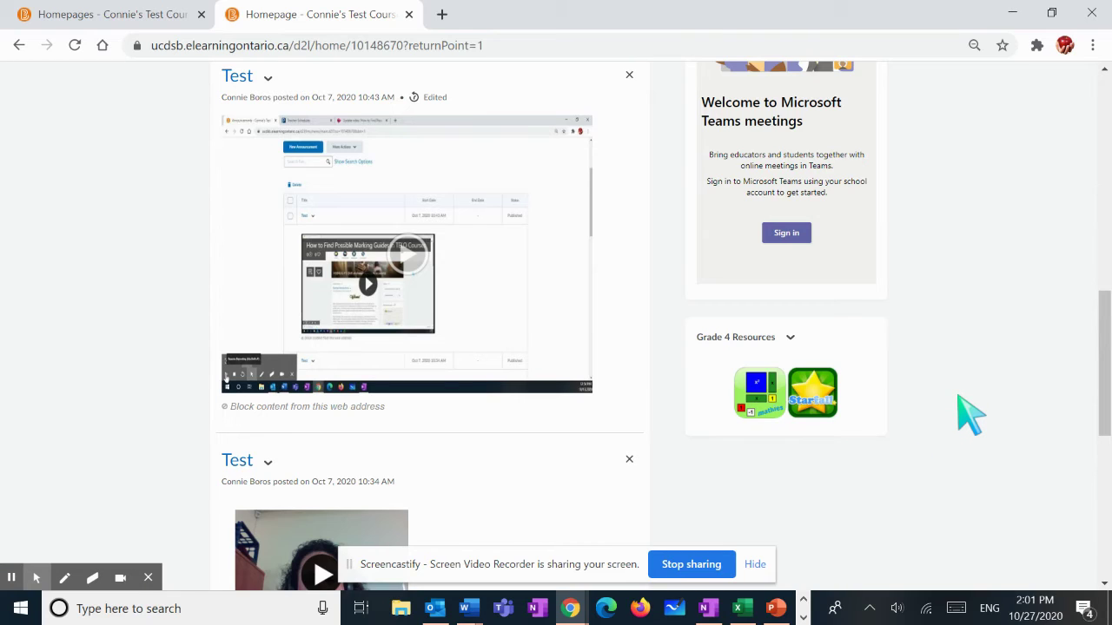
{"action": "left_click_drag", "start_coordinate": [349, 28], "coordinate": [139, 27]}
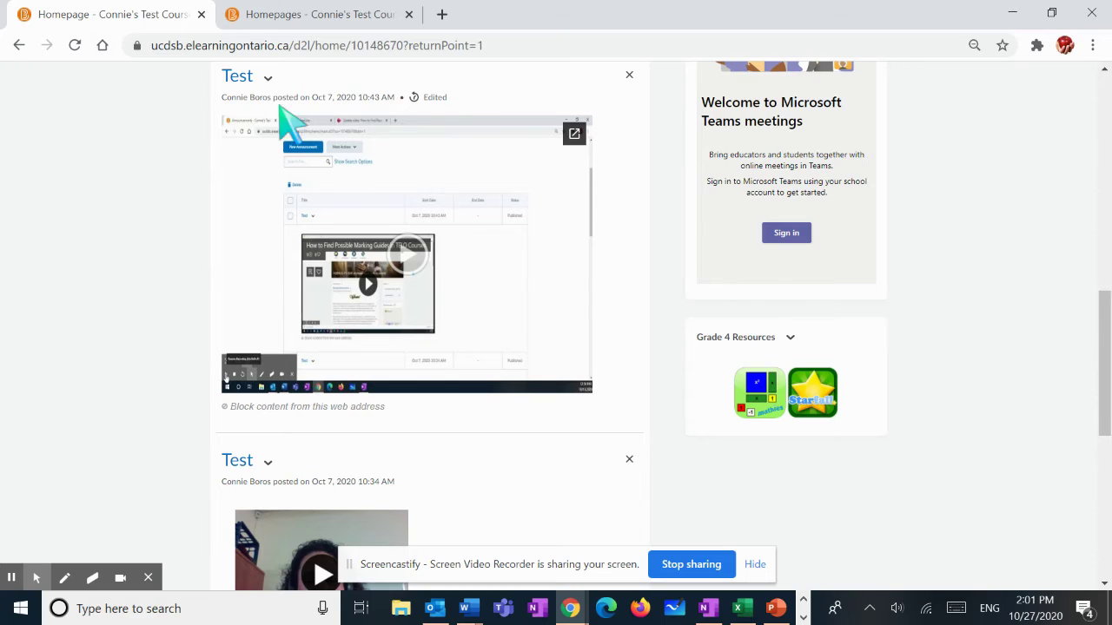
Step: Switch to Test Course THREE, go to its course homepage and open that homepage for editing
{"action": "left_click", "coordinate": [316, 18]}
{"action": "scroll", "coordinate": [412, 199], "scroll_direction": "up", "scroll_amount": 3}
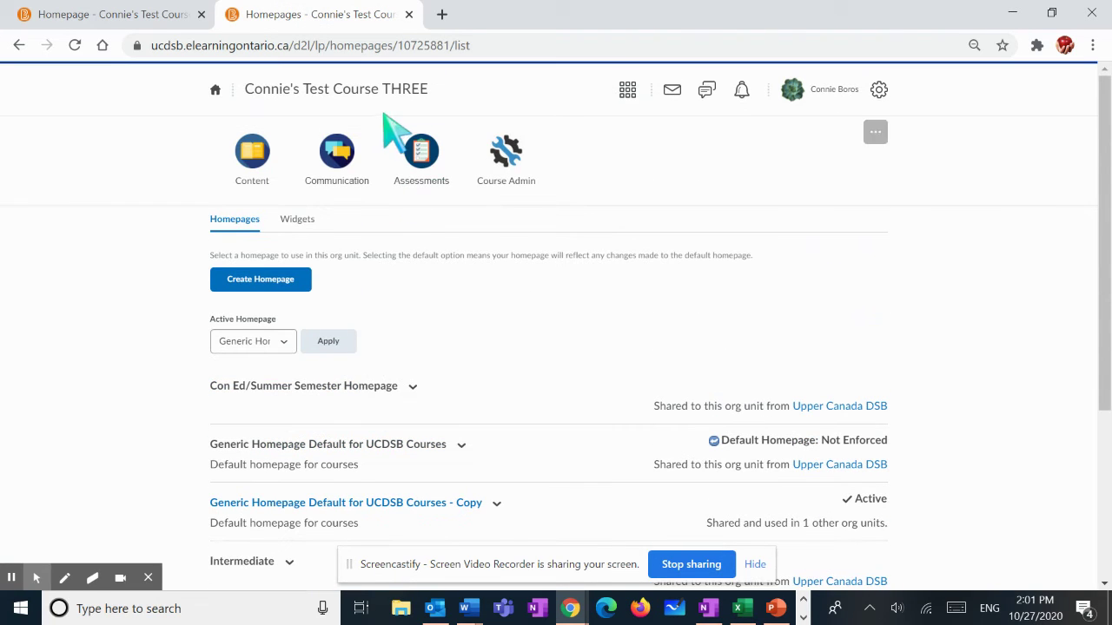
{"action": "left_click", "coordinate": [357, 90]}
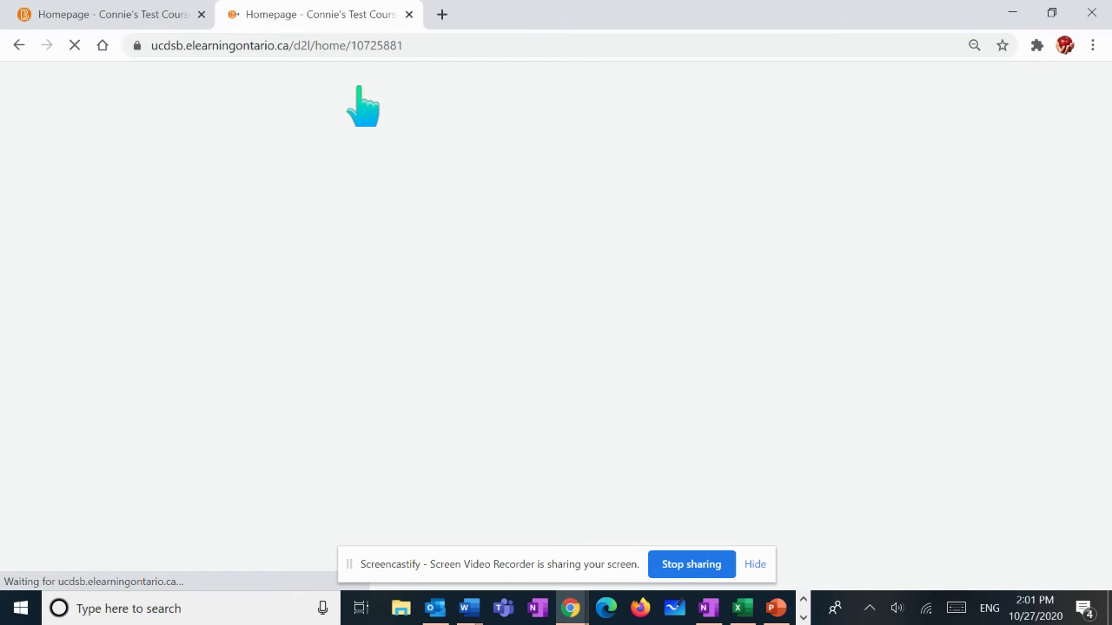
{"action": "scroll", "coordinate": [916, 426], "scroll_direction": "down", "scroll_amount": 1}
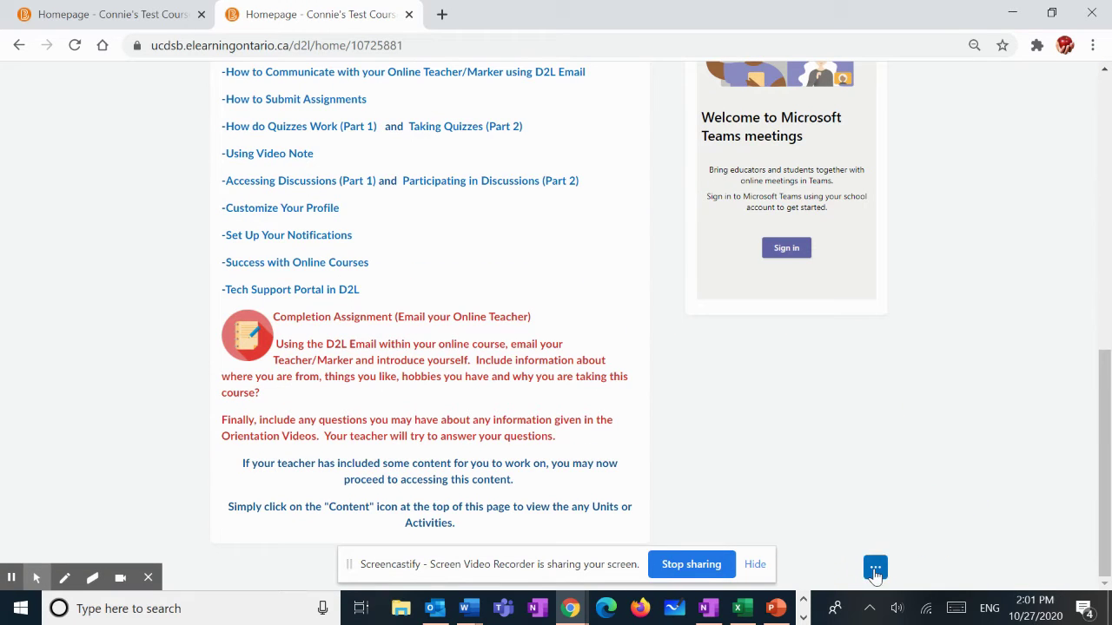
{"action": "left_click", "coordinate": [874, 569]}
{"action": "left_click", "coordinate": [866, 502]}
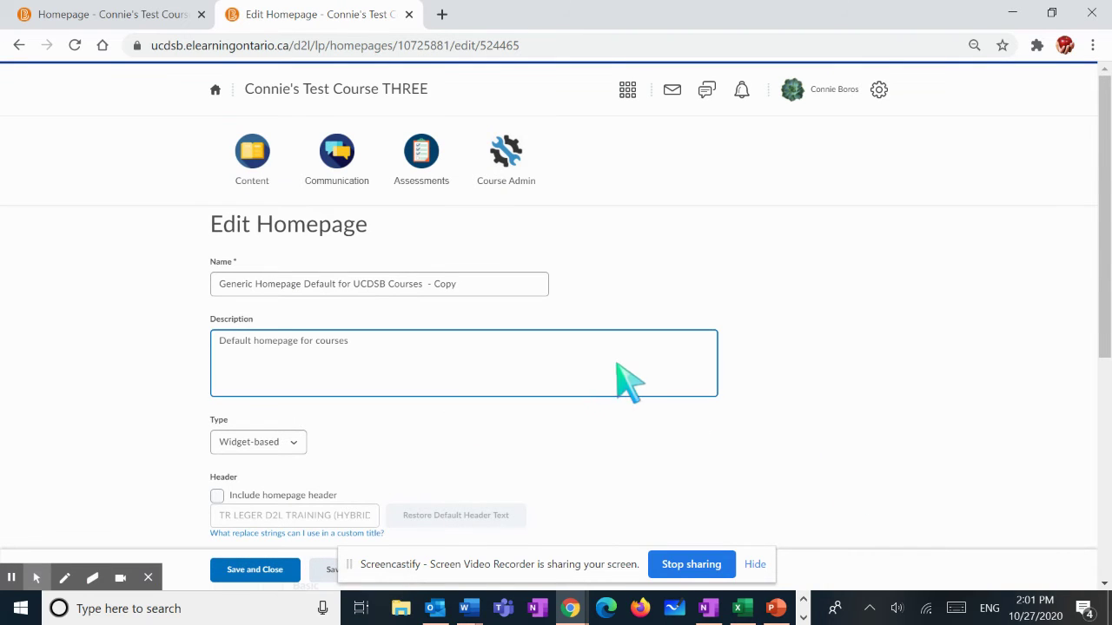
Step: Browse the custom widgets available for the homepage's smaller right-hand panel, then close the selection without adding any
{"action": "scroll", "coordinate": [426, 373], "scroll_direction": "down", "scroll_amount": 5}
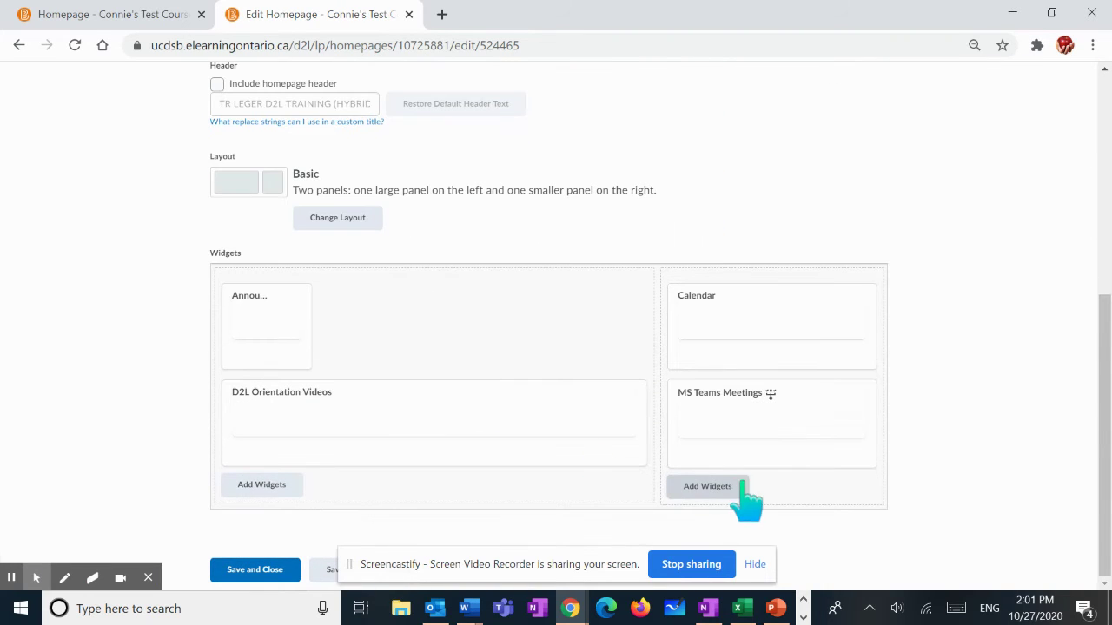
{"action": "left_click", "coordinate": [711, 486]}
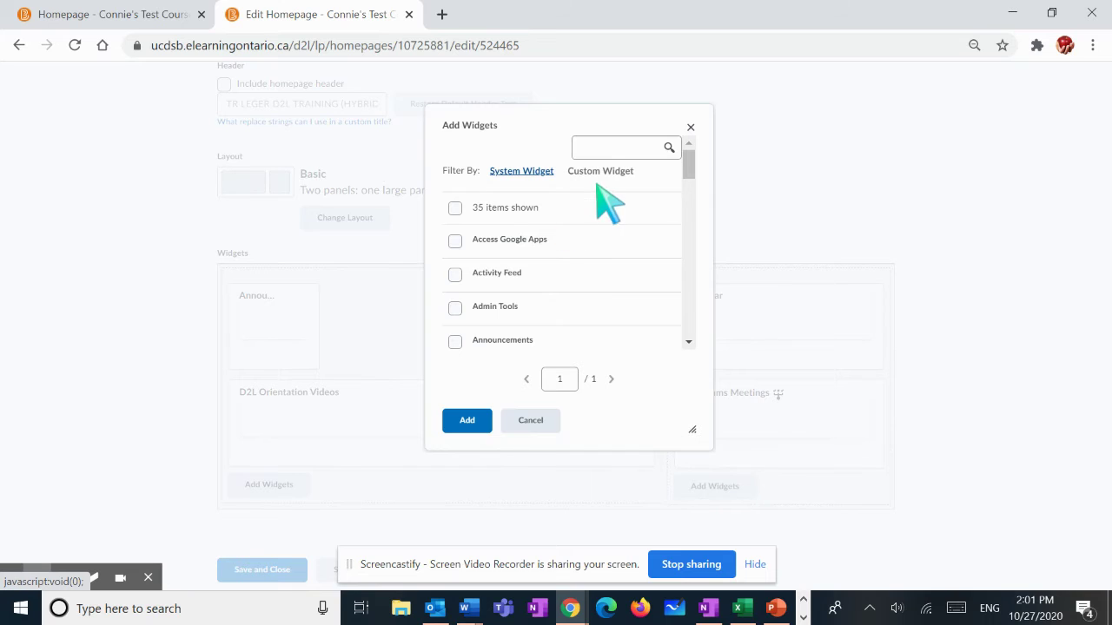
{"action": "left_click", "coordinate": [600, 172]}
{"action": "scroll", "coordinate": [509, 286], "scroll_direction": "down", "scroll_amount": 5}
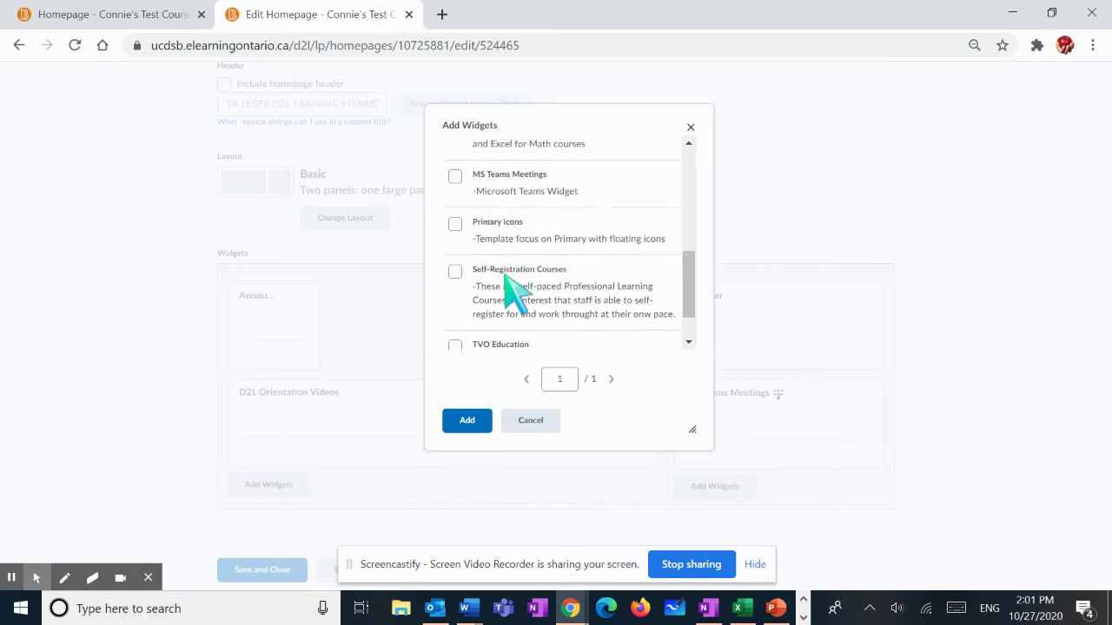
{"action": "scroll", "coordinate": [513, 288], "scroll_direction": "up", "scroll_amount": 2}
{"action": "scroll", "coordinate": [513, 291], "scroll_direction": "up", "scroll_amount": 5}
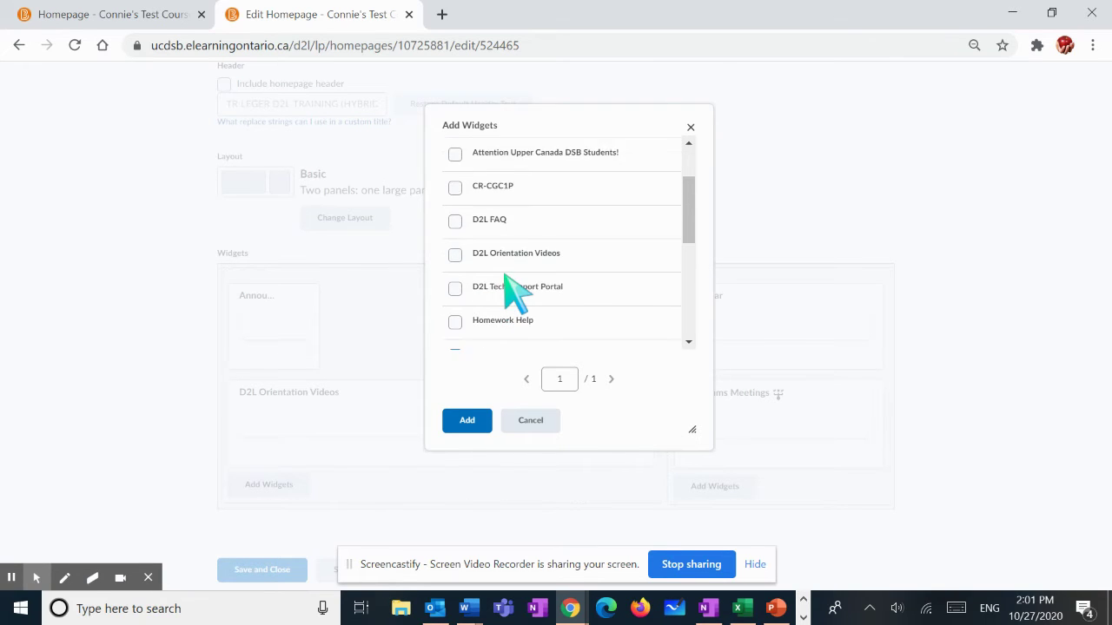
{"action": "left_click", "coordinate": [690, 127]}
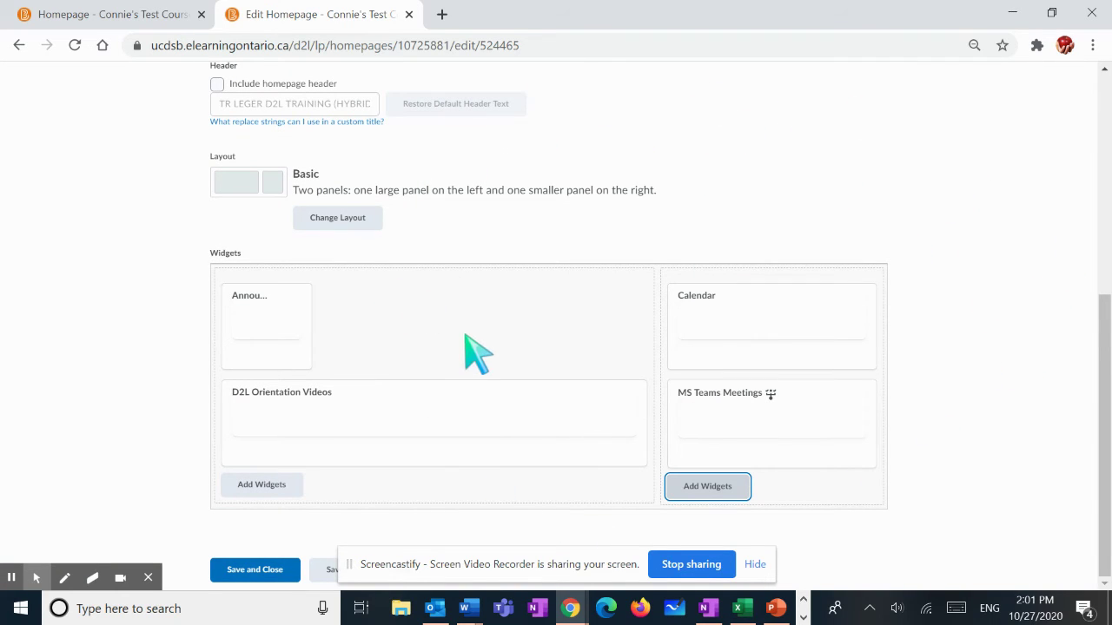
Step: Open the custom widget list in the homepage management area of Test Course THREE
{"action": "scroll", "coordinate": [476, 352], "scroll_direction": "up", "scroll_amount": 5}
{"action": "left_click", "coordinate": [505, 193]}
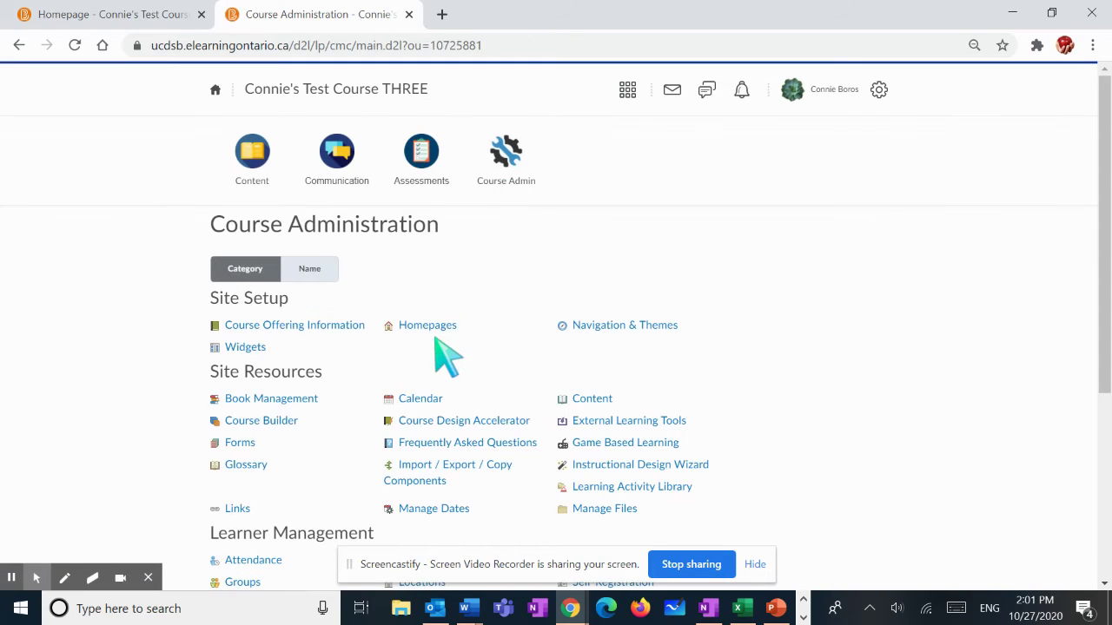
{"action": "left_click", "coordinate": [421, 326]}
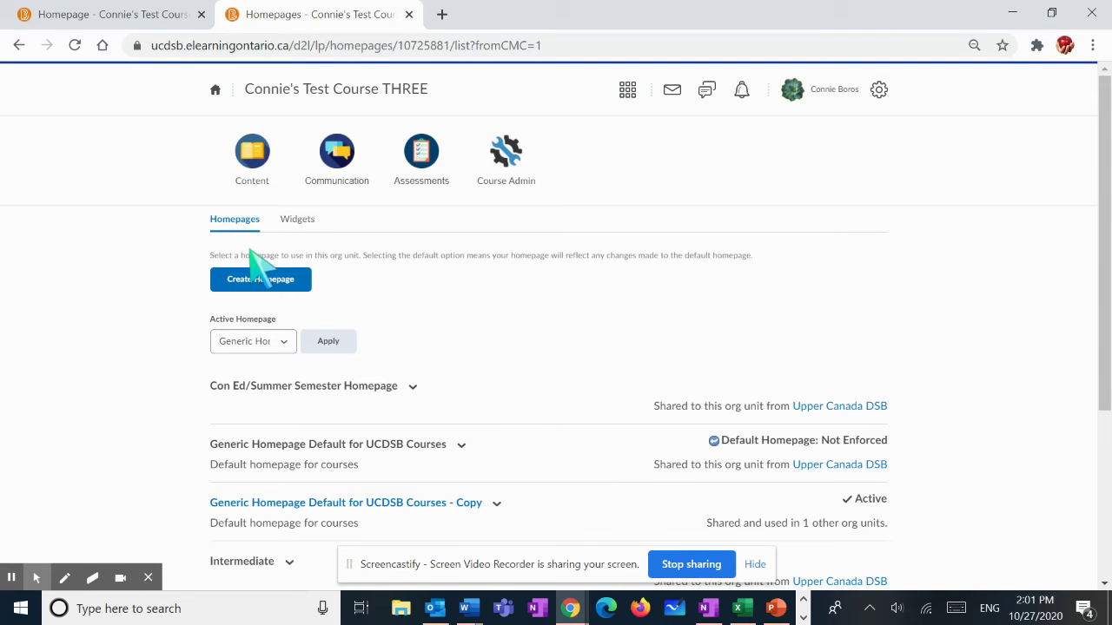
{"action": "left_click", "coordinate": [297, 219]}
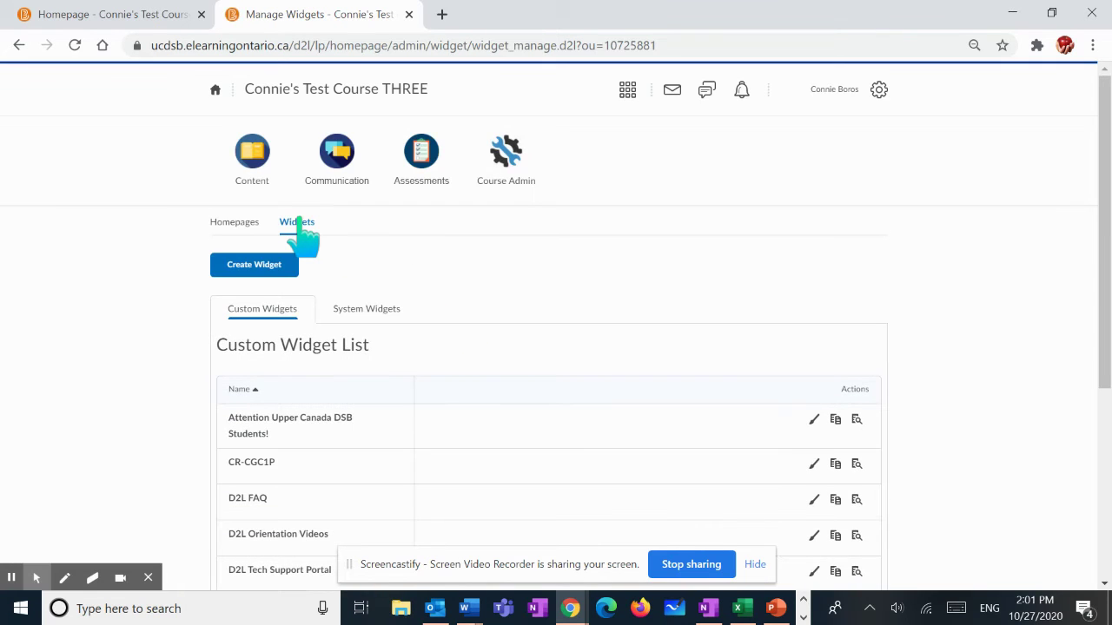
Step: Create a custom widget named Grade 4 Resources in Test Course THREE and open its empty content editor
{"action": "left_click", "coordinate": [250, 258]}
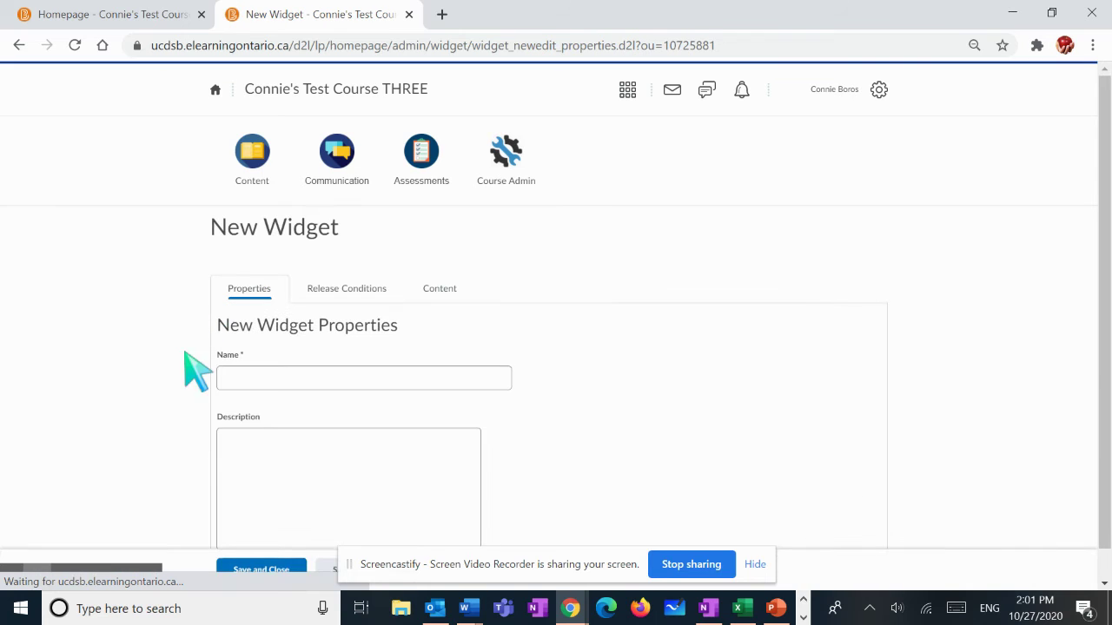
{"action": "left_click", "coordinate": [269, 378]}
{"action": "type", "text": "Grade 4 Resources"}
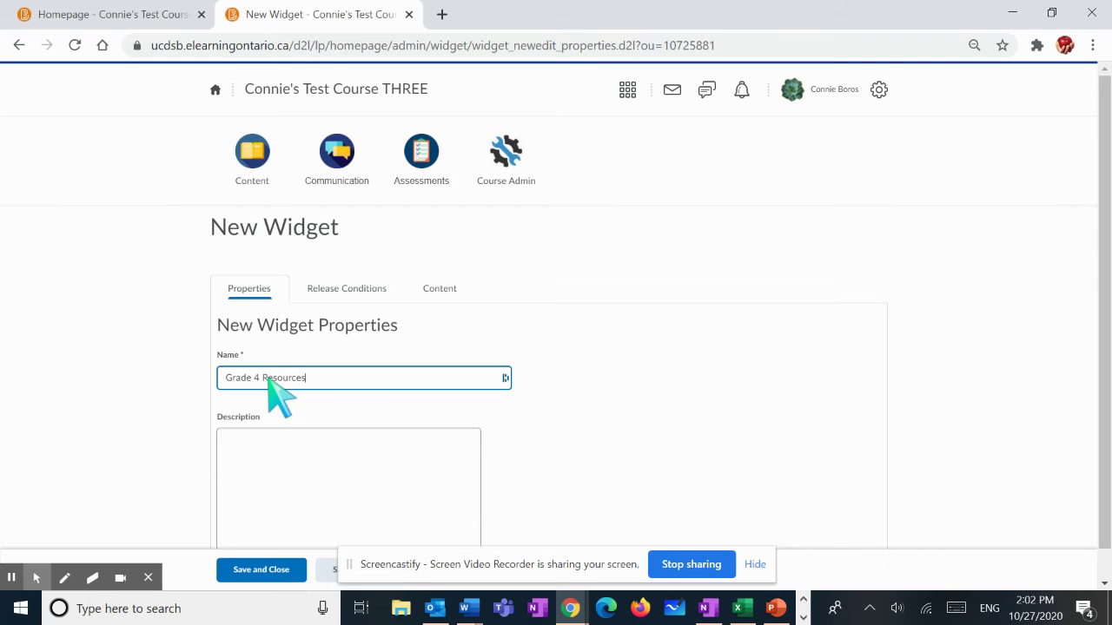
{"action": "left_click", "coordinate": [440, 288]}
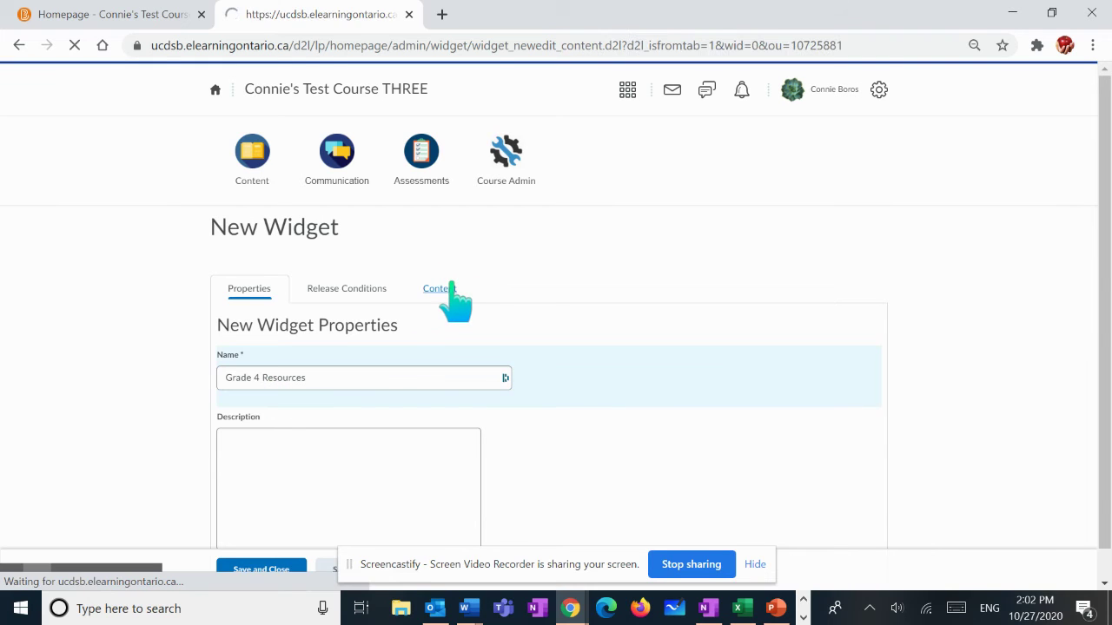
{"action": "left_click_drag", "start_coordinate": [1097, 252], "coordinate": [1099, 279]}
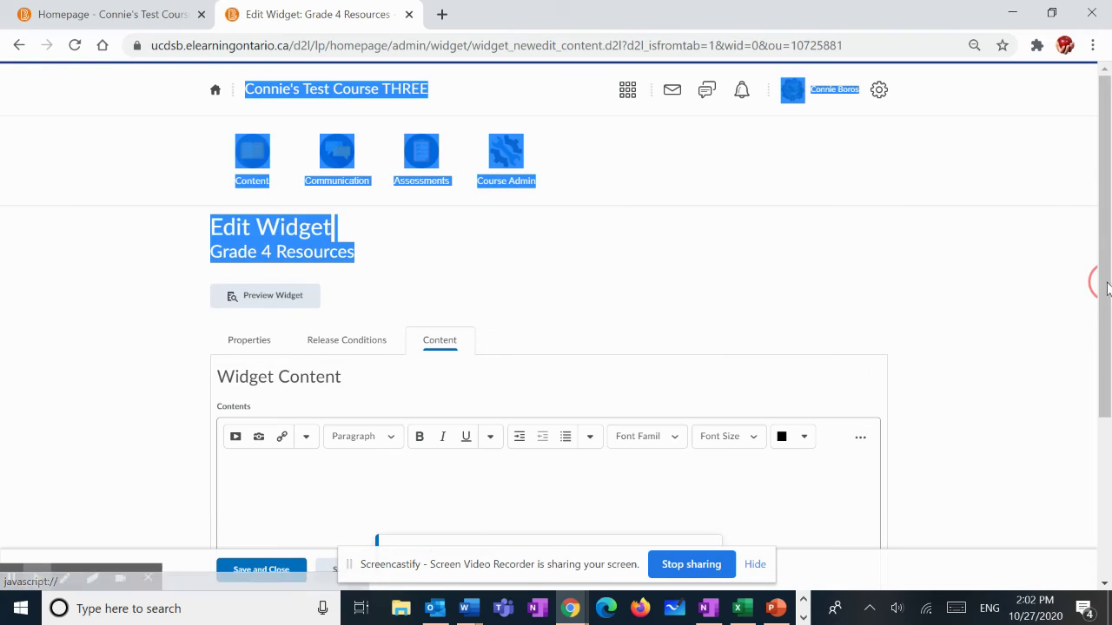
{"action": "left_click", "coordinate": [1097, 262]}
{"action": "left_click_drag", "start_coordinate": [1099, 231], "coordinate": [1101, 343]}
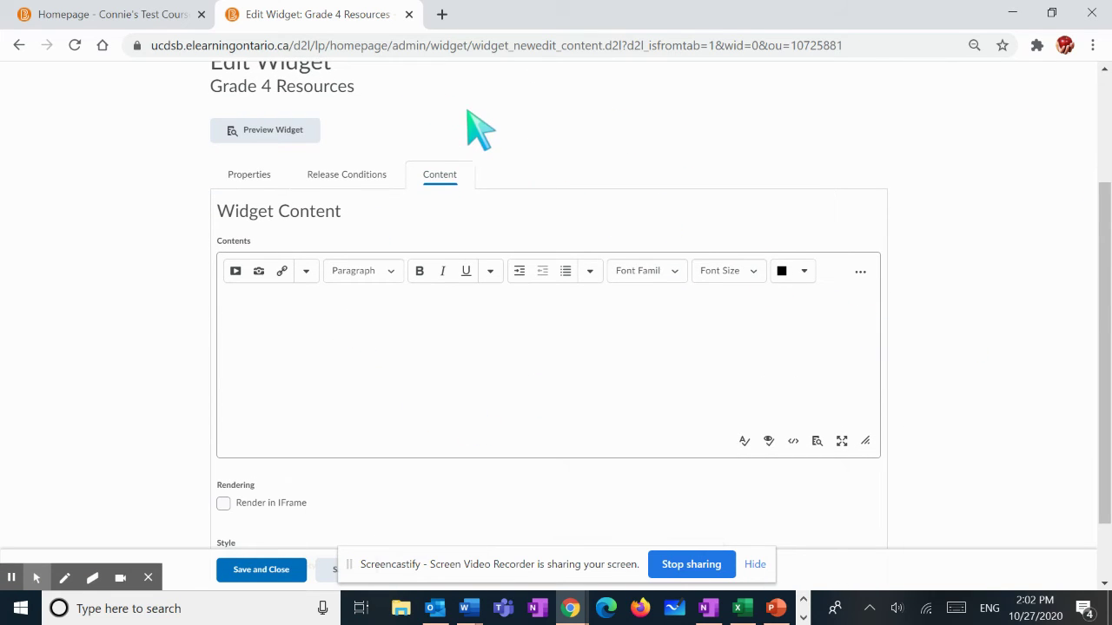
{"action": "scroll", "coordinate": [1099, 218], "scroll_direction": "up", "scroll_amount": 1}
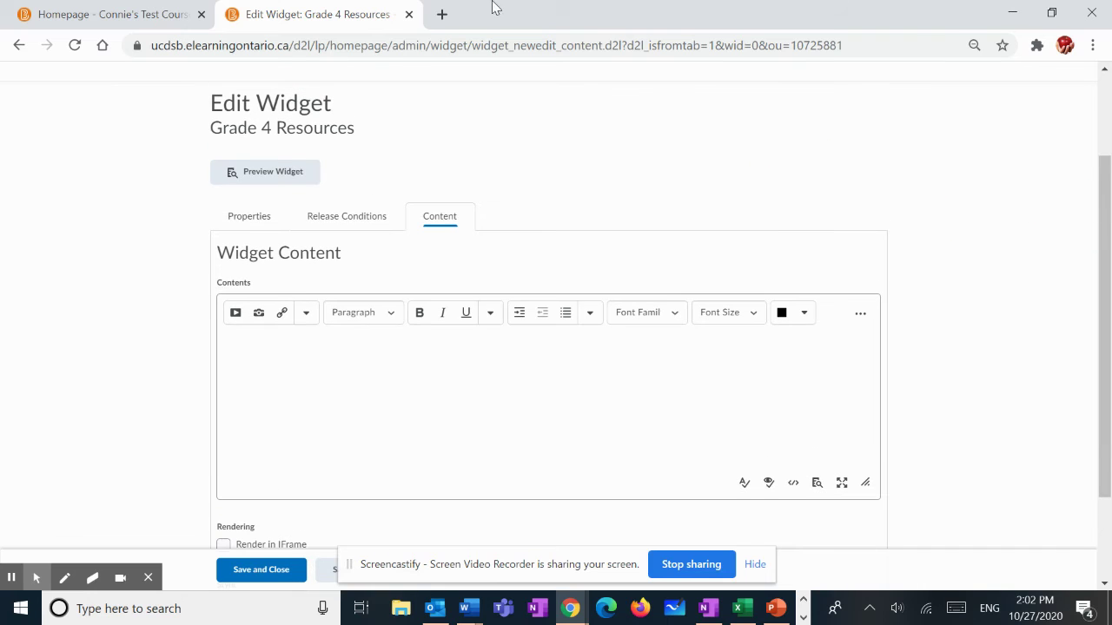
Step: Switch back to Test Course ONE and open its custom widget list through the course administration
{"action": "left_click", "coordinate": [105, 19]}
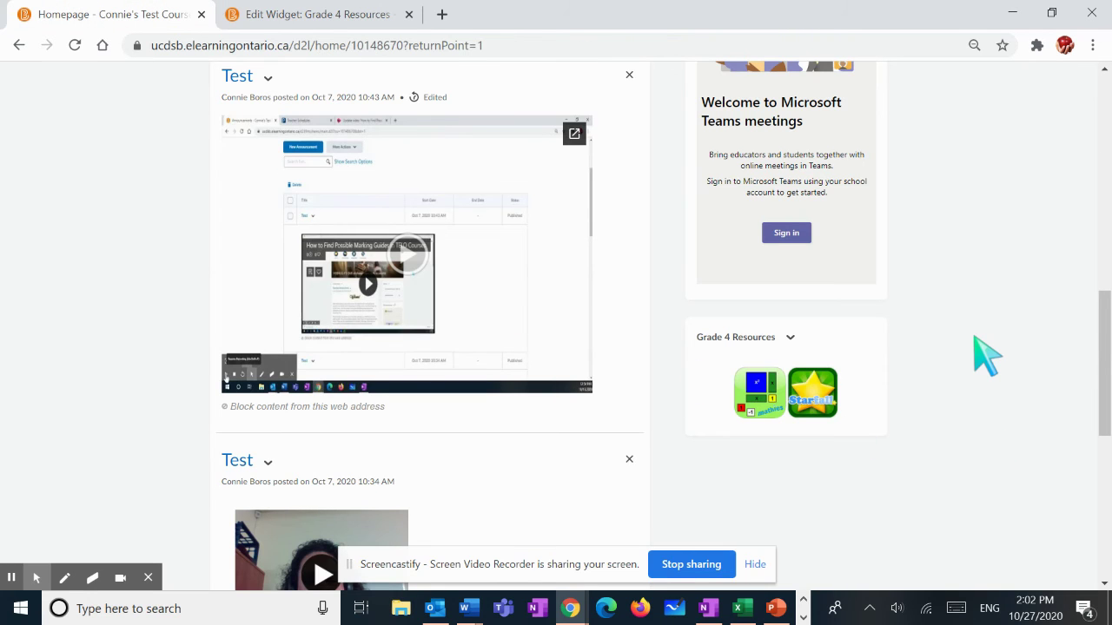
{"action": "scroll", "coordinate": [984, 356], "scroll_direction": "up", "scroll_amount": 10}
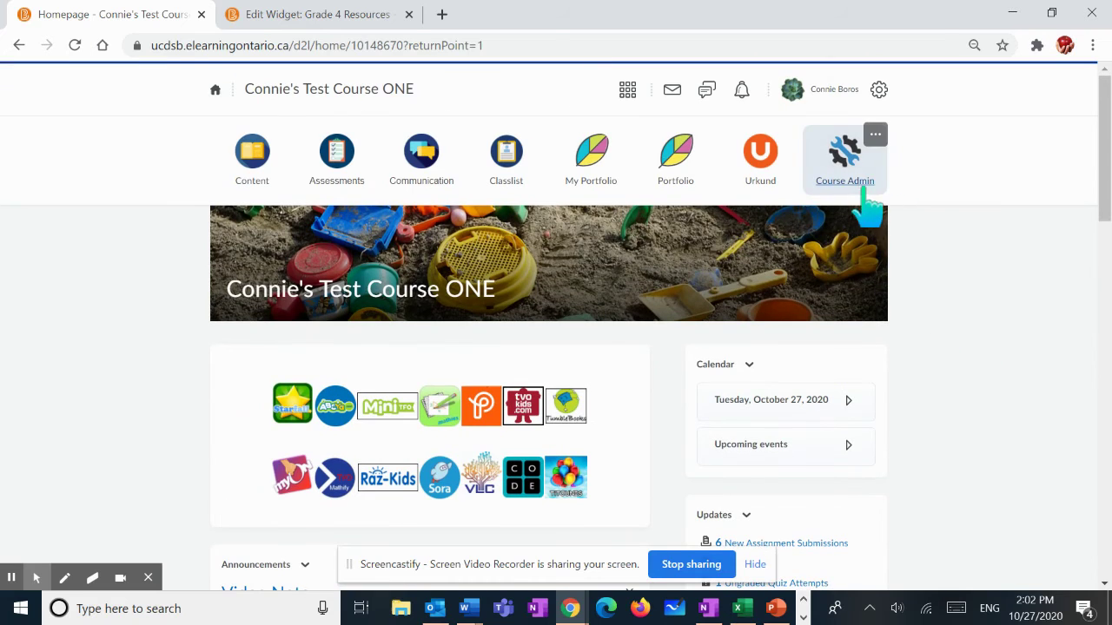
{"action": "left_click", "coordinate": [865, 195]}
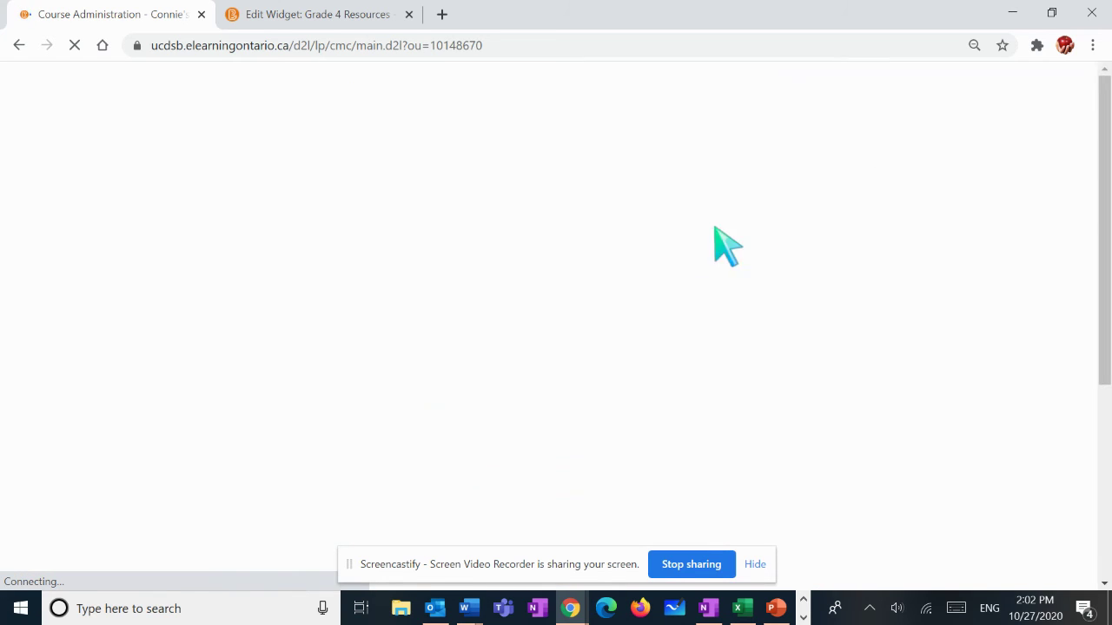
{"action": "left_click", "coordinate": [427, 327]}
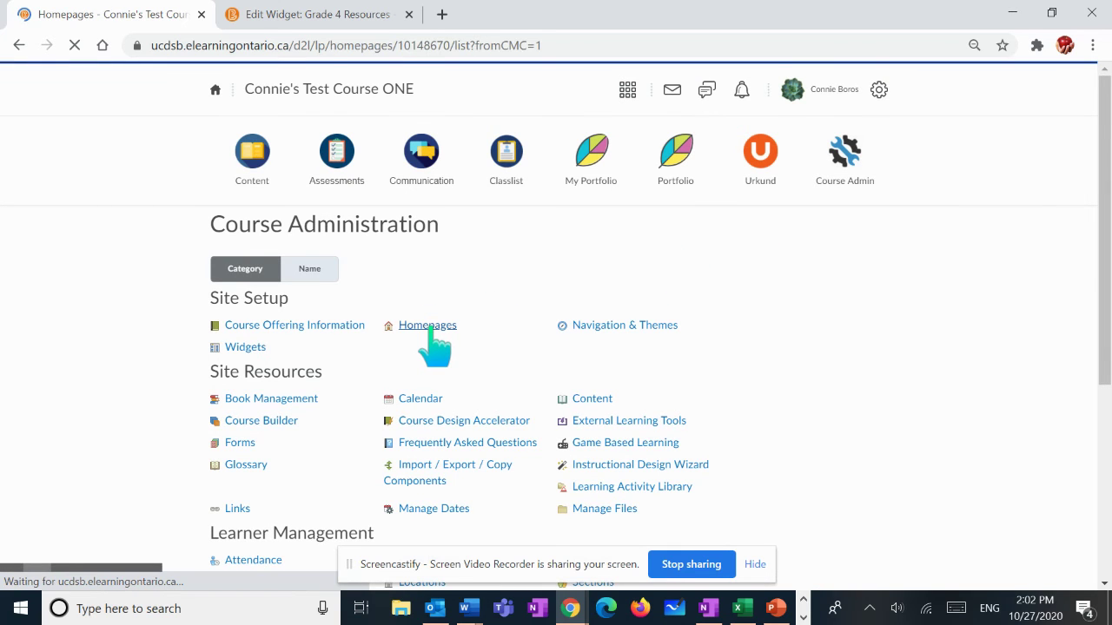
{"action": "left_click", "coordinate": [295, 219]}
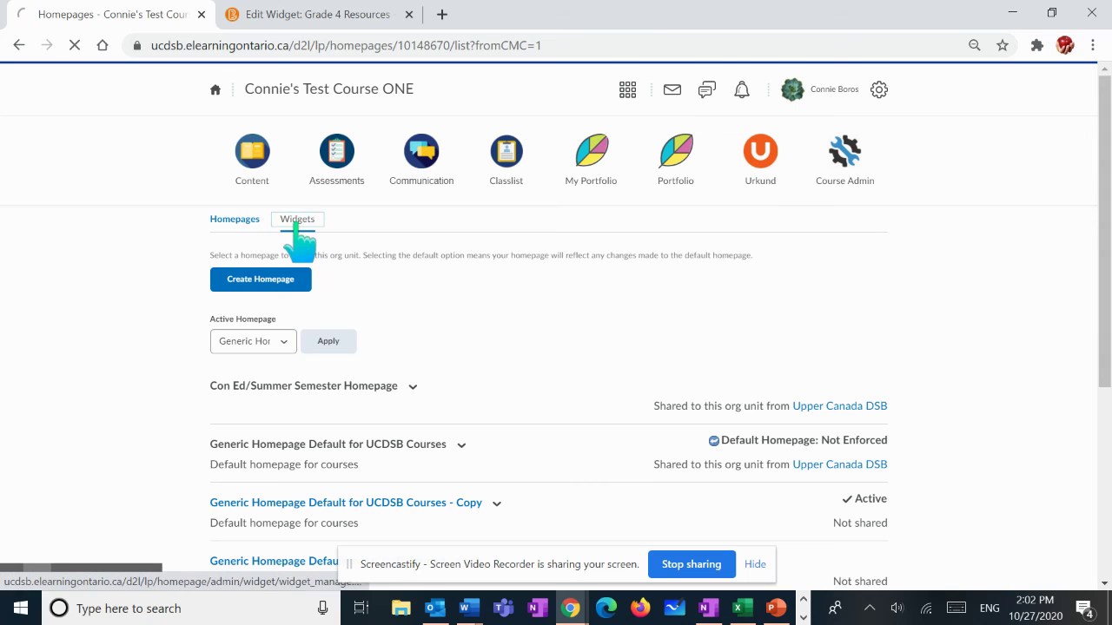
Step: Open the content of Test Course ONE's Grade 4 Resources widget for editing and compare it with the new widget in Test Course THREE
{"action": "scroll", "coordinate": [365, 408], "scroll_direction": "down", "scroll_amount": 2}
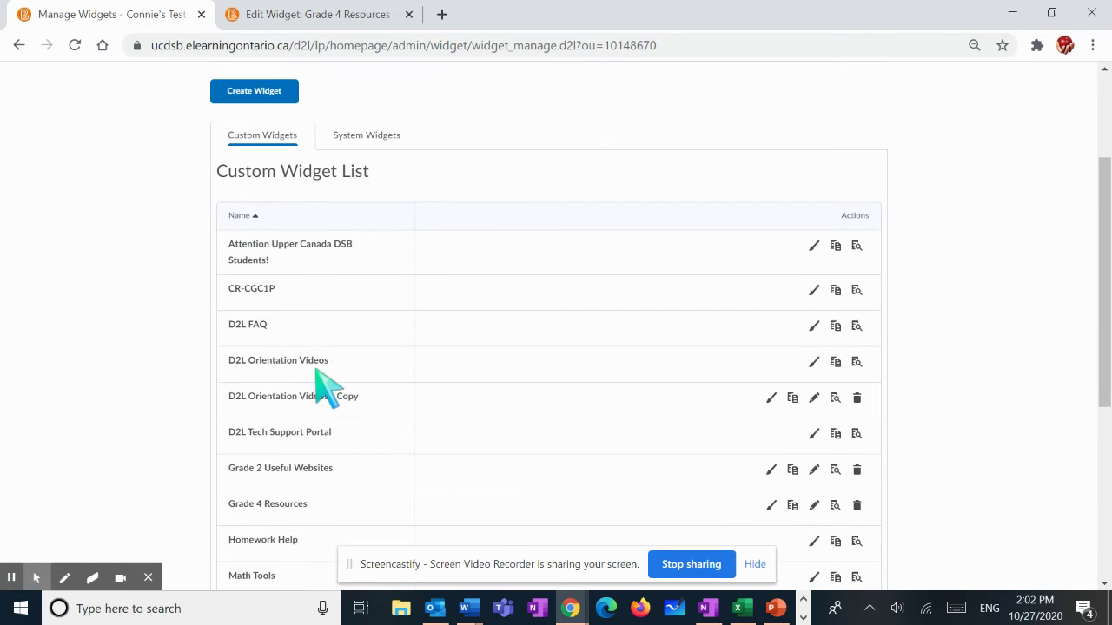
{"action": "scroll", "coordinate": [349, 490], "scroll_direction": "down", "scroll_amount": 2}
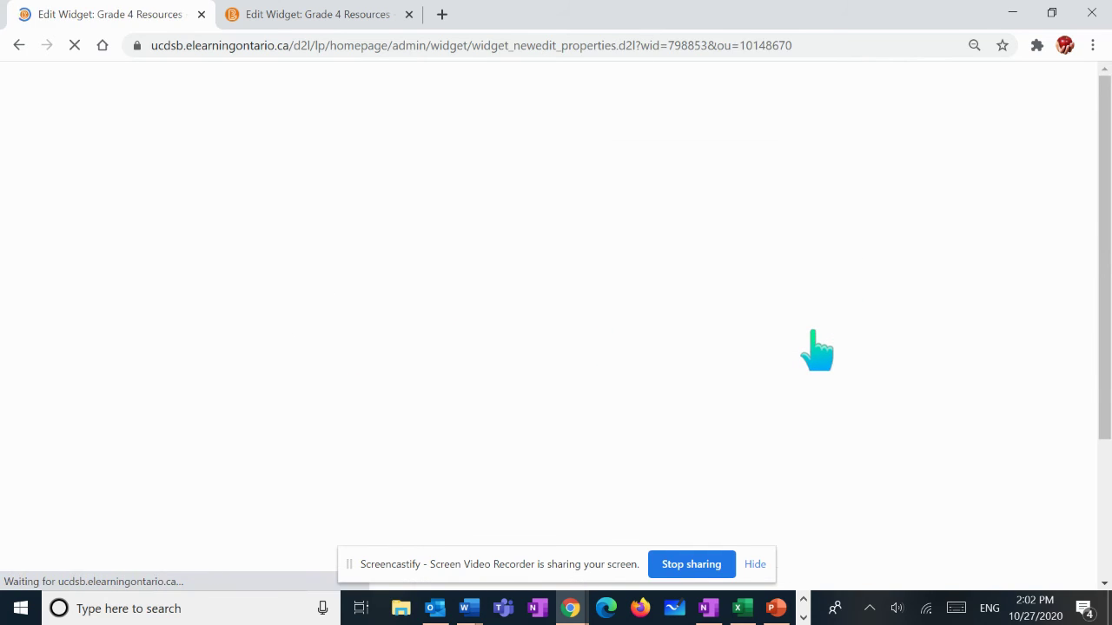
{"action": "scroll", "coordinate": [695, 348], "scroll_direction": "down", "scroll_amount": 2}
{"action": "left_click", "coordinate": [439, 257]}
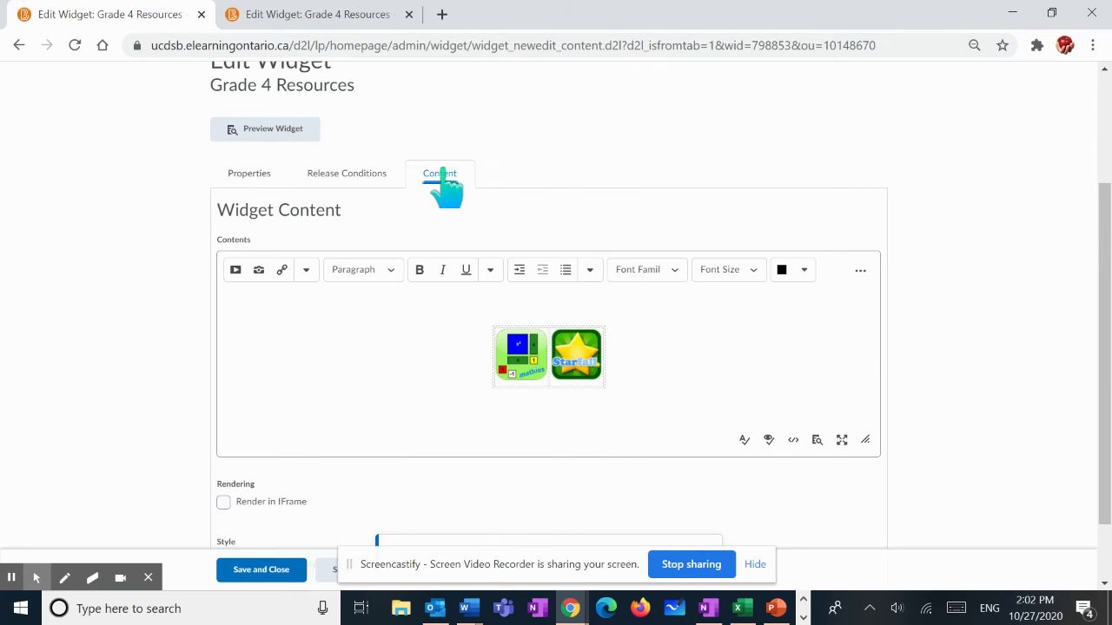
{"action": "left_click", "coordinate": [340, 15]}
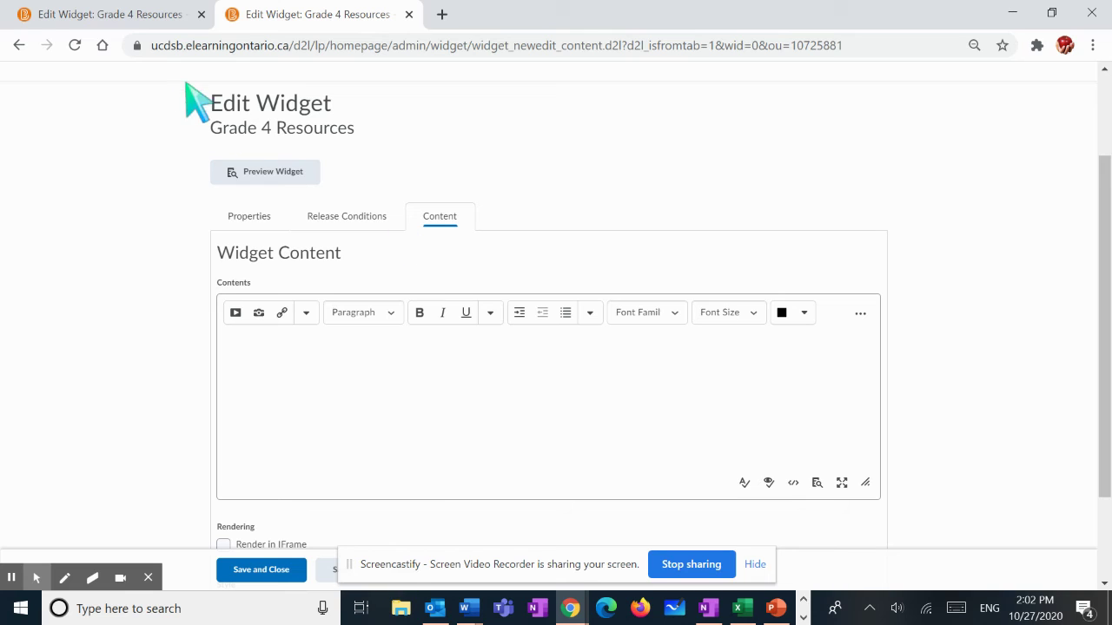
{"action": "left_click", "coordinate": [126, 12]}
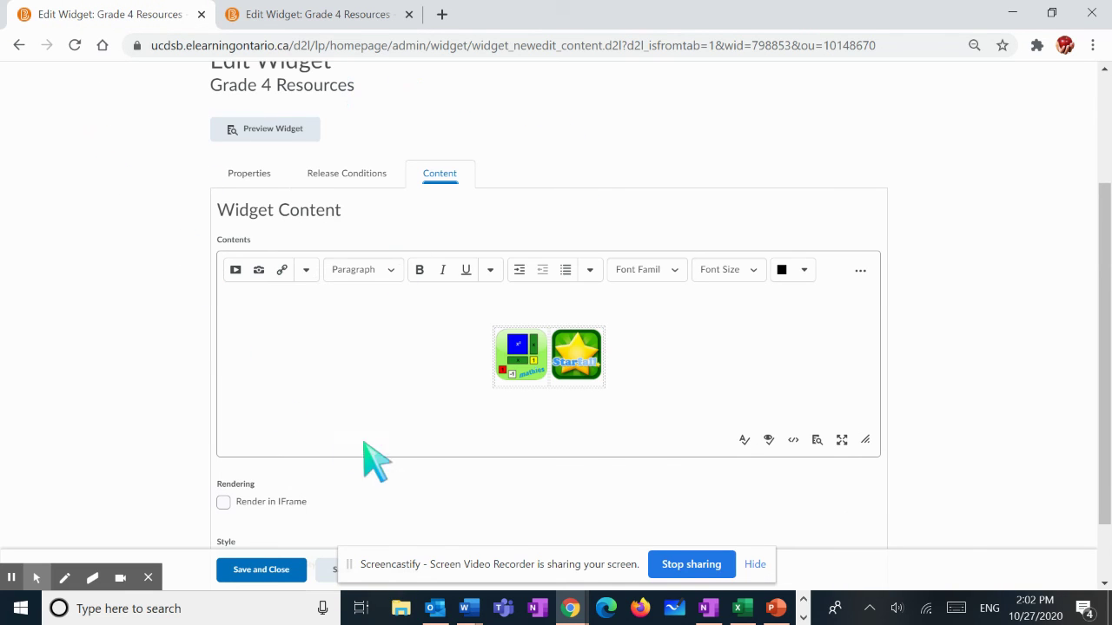
Step: Copy the entire HTML source of the Grade 4 Resources widget in Test Course ONE
{"action": "left_click", "coordinate": [793, 443]}
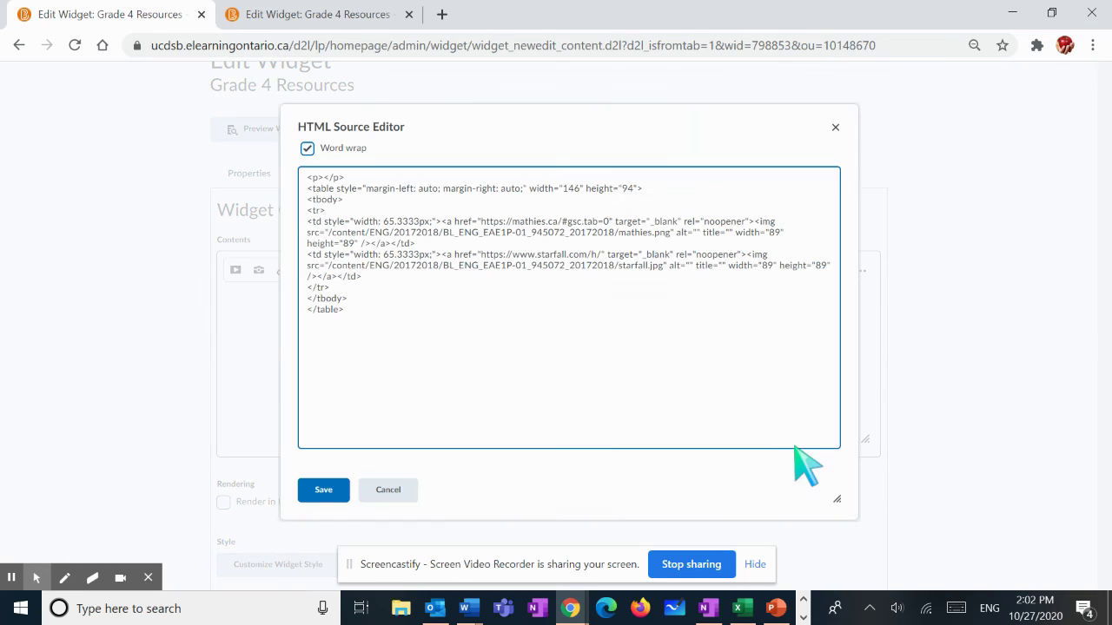
{"action": "left_click_drag", "start_coordinate": [352, 310], "coordinate": [278, 186]}
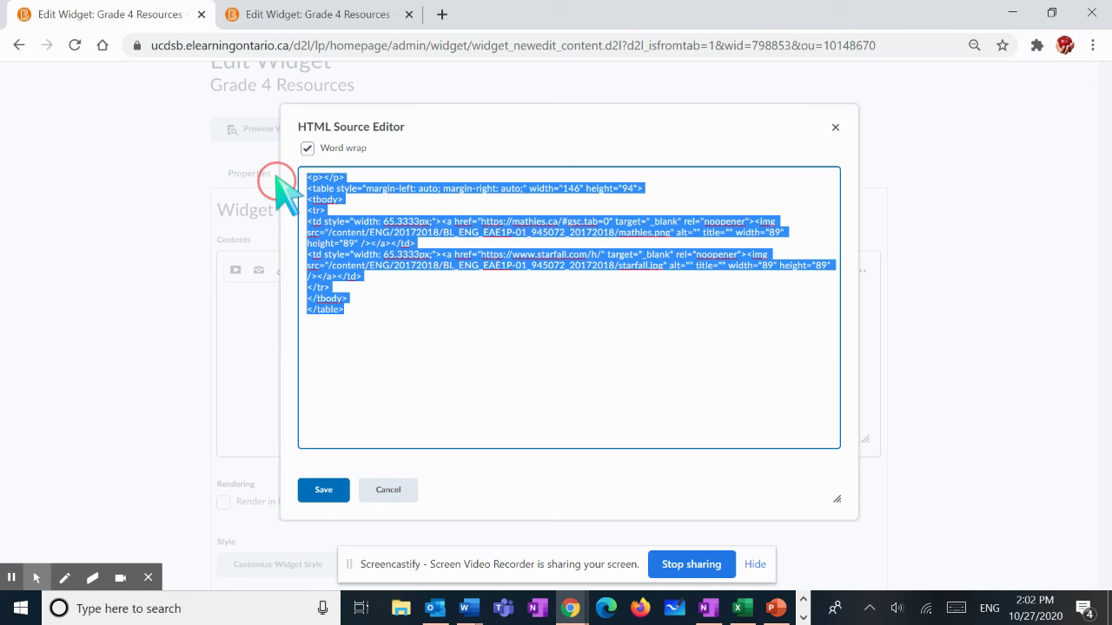
{"action": "right_click", "coordinate": [340, 233]}
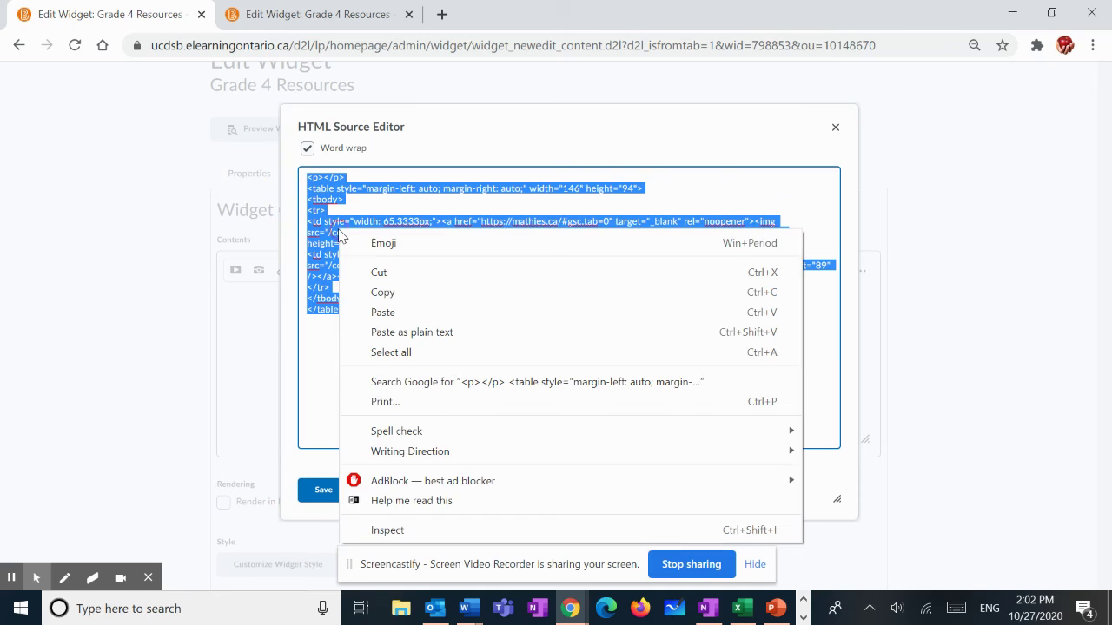
{"action": "left_click", "coordinate": [382, 292]}
Step: Paste the copied HTML into the source of Test Course THREE's Grade 4 Resources widget, then save and close the widget
{"action": "left_click", "coordinate": [333, 15]}
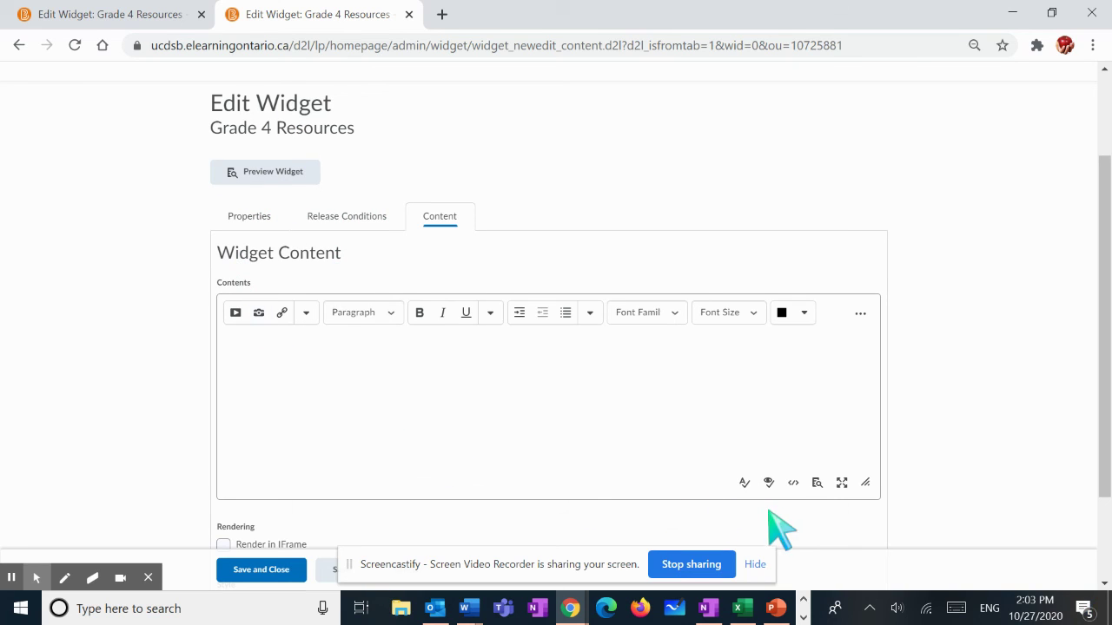
{"action": "left_click", "coordinate": [793, 484]}
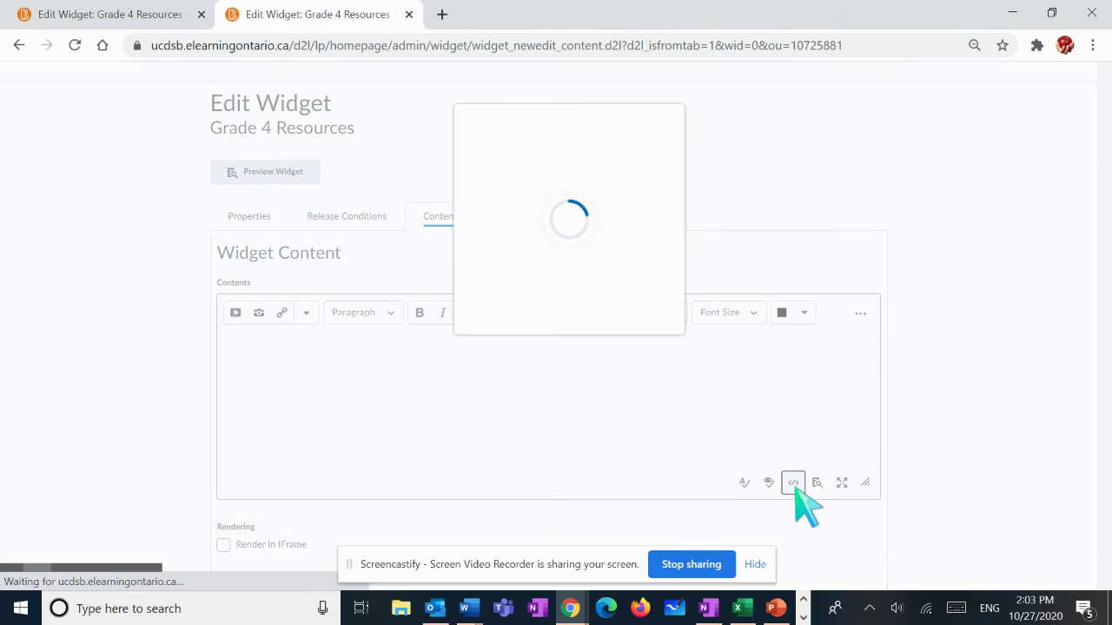
{"action": "right_click", "coordinate": [338, 192]}
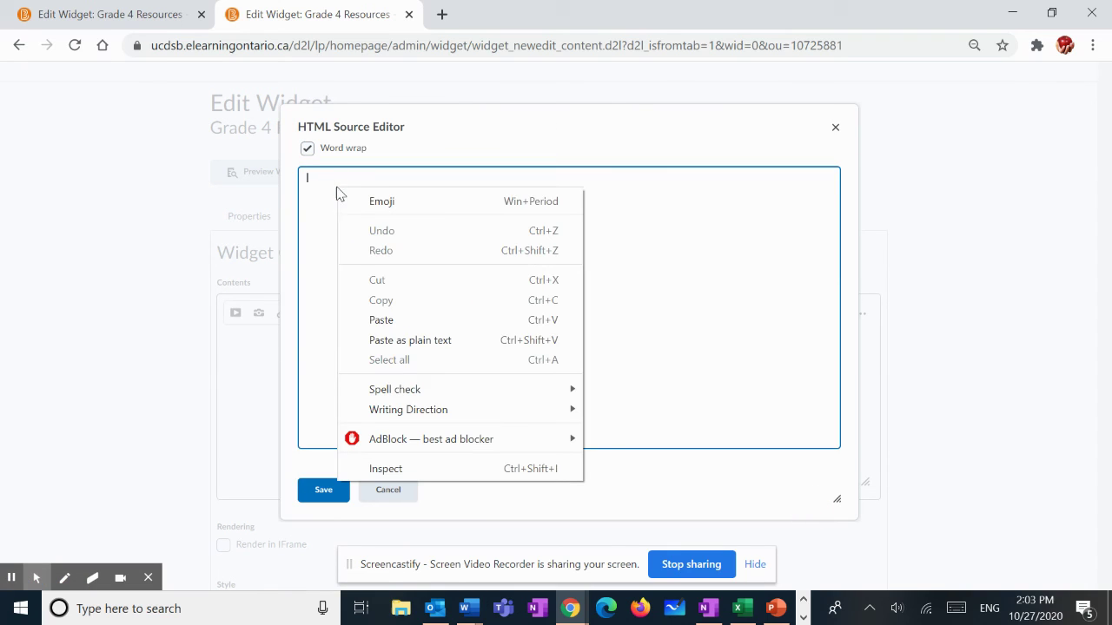
{"action": "left_click", "coordinate": [385, 319]}
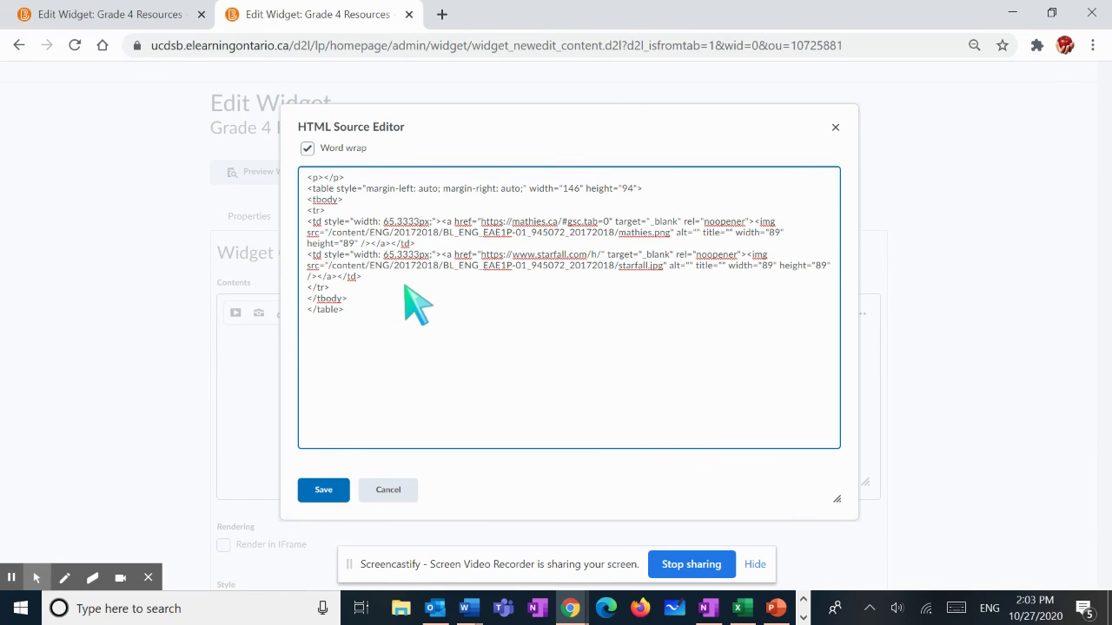
{"action": "left_click", "coordinate": [339, 490]}
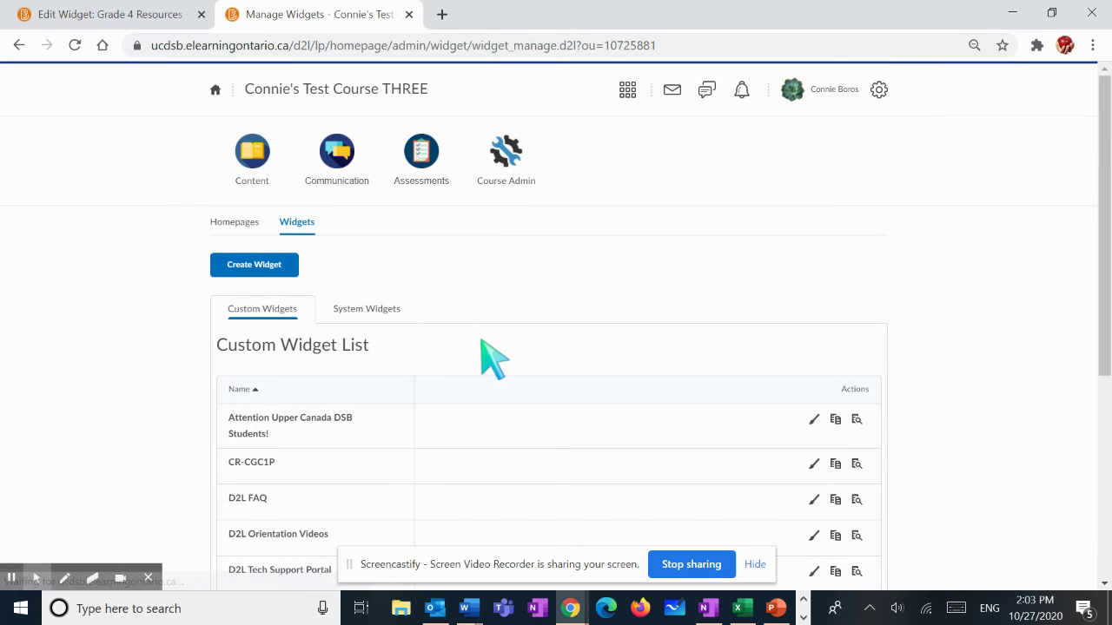
Step: Return to Test Course ONE's Grade 4 Resources widget and close its HTML source without saving
{"action": "scroll", "coordinate": [484, 348], "scroll_direction": "down", "scroll_amount": 3}
{"action": "scroll", "coordinate": [355, 235], "scroll_direction": "up", "scroll_amount": 3}
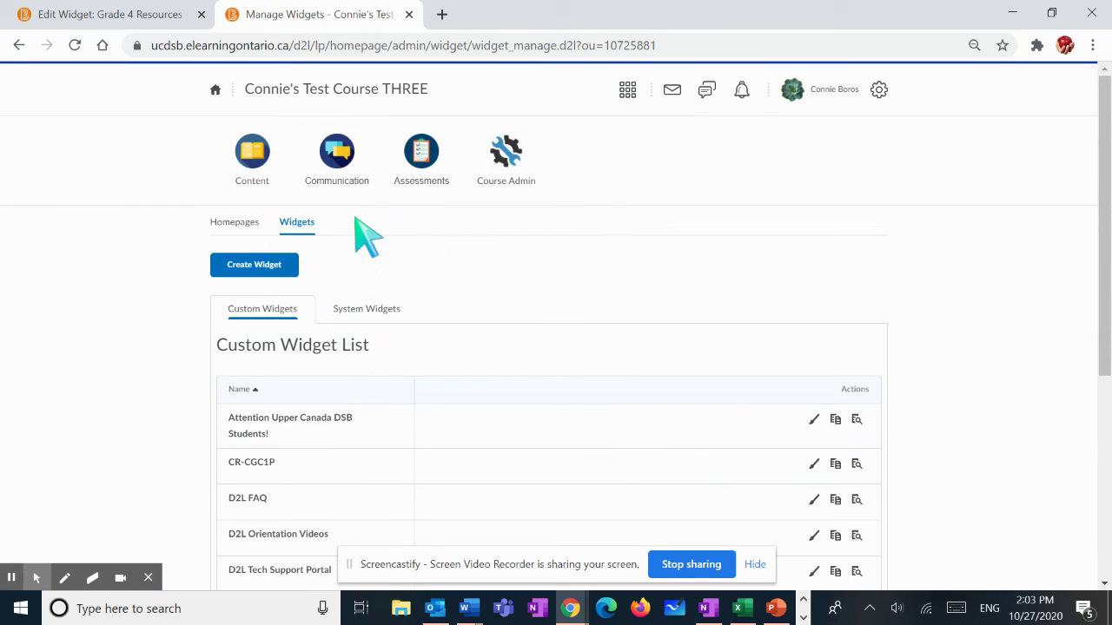
{"action": "left_click", "coordinate": [134, 14]}
{"action": "left_click", "coordinate": [389, 490]}
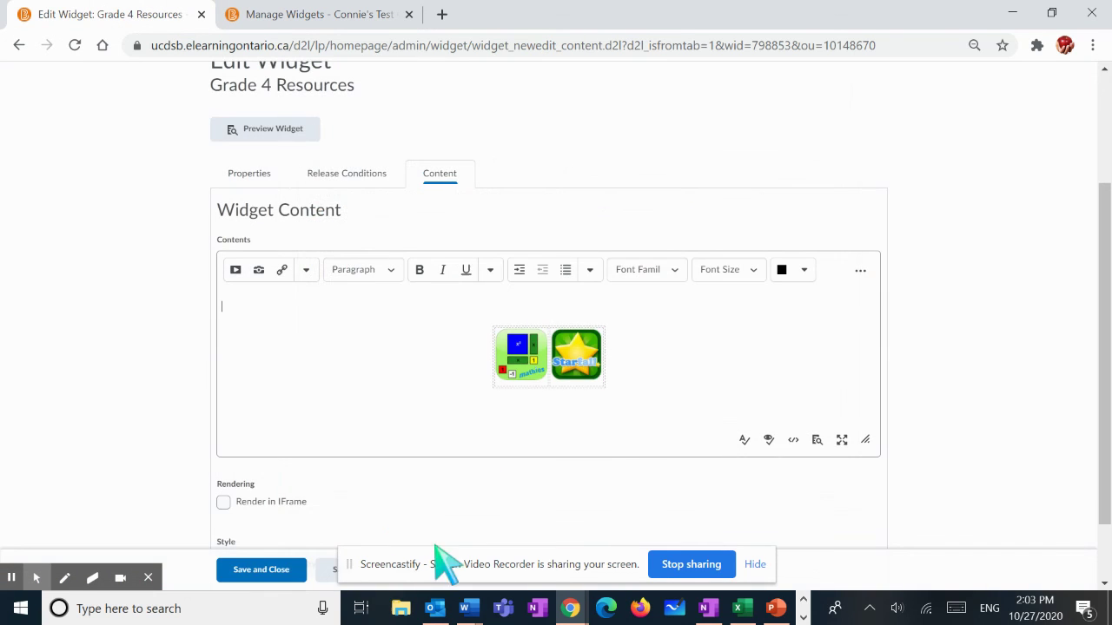